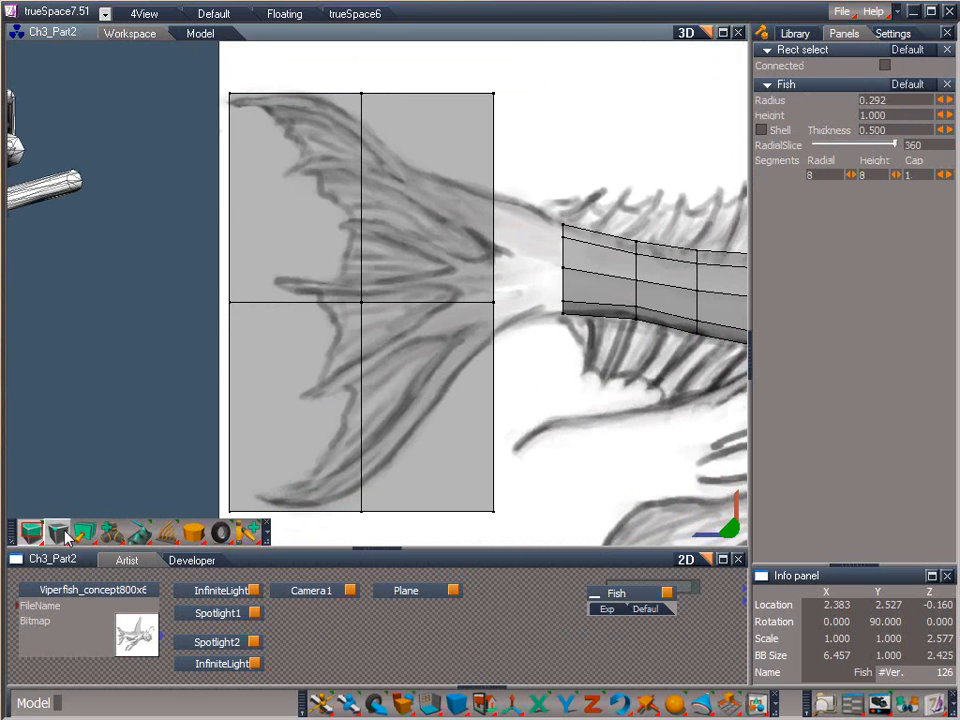
Fit the tail block's upper edge to the sketch, moving the body-side corner to about X 3.85, Z 0.38 and the middle vertex to X 4.59, Z 0.65.
{"action": "left_click_drag", "start_coordinate": [529, 72], "coordinate": [443, 141]}
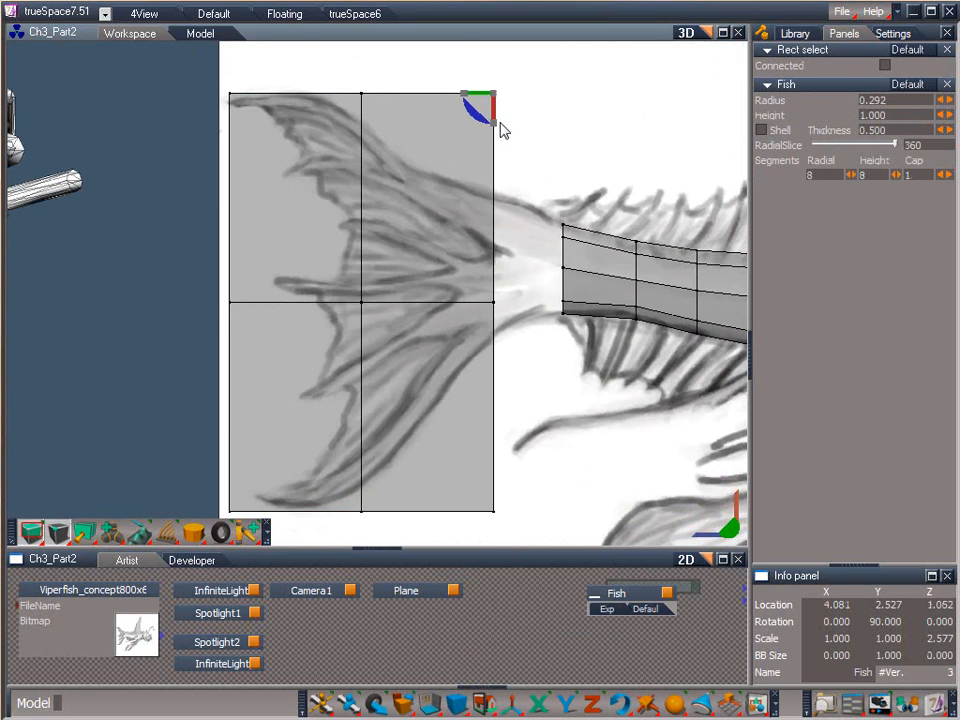
{"action": "mouse_move", "coordinate": [485, 104]}
{"action": "left_mouse_down"}
{"action": "mouse_move", "coordinate": [725, 712]}
{"action": "mouse_move", "coordinate": [820, 9]}
{"action": "mouse_move", "coordinate": [814, 88]}
{"action": "mouse_move", "coordinate": [484, 100]}
{"action": "left_mouse_up"}
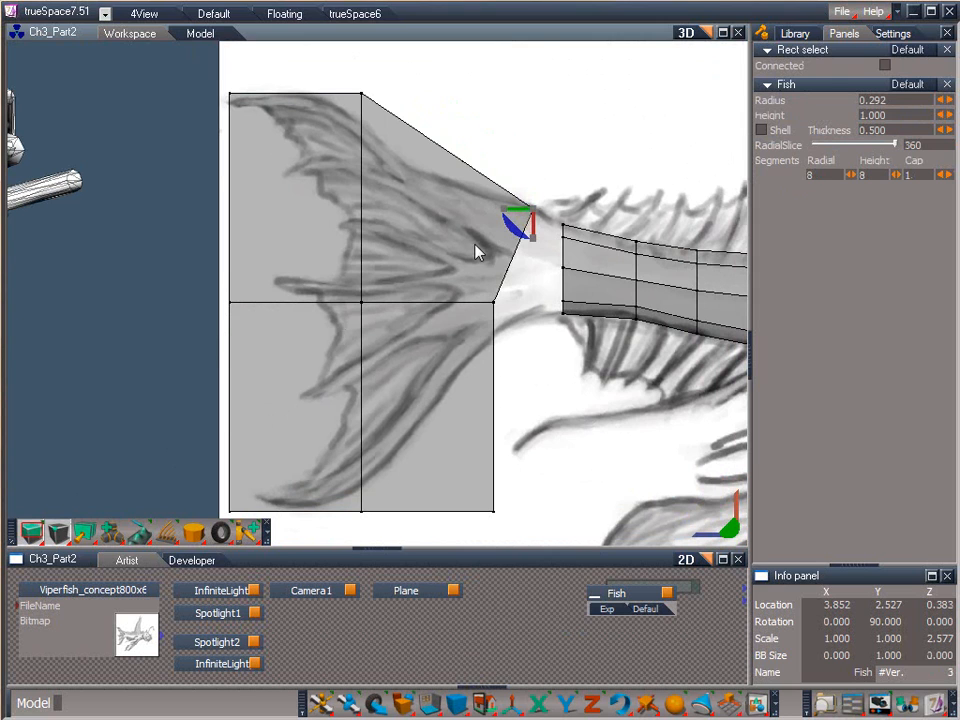
{"action": "left_click_drag", "start_coordinate": [350, 84], "coordinate": [405, 171]}
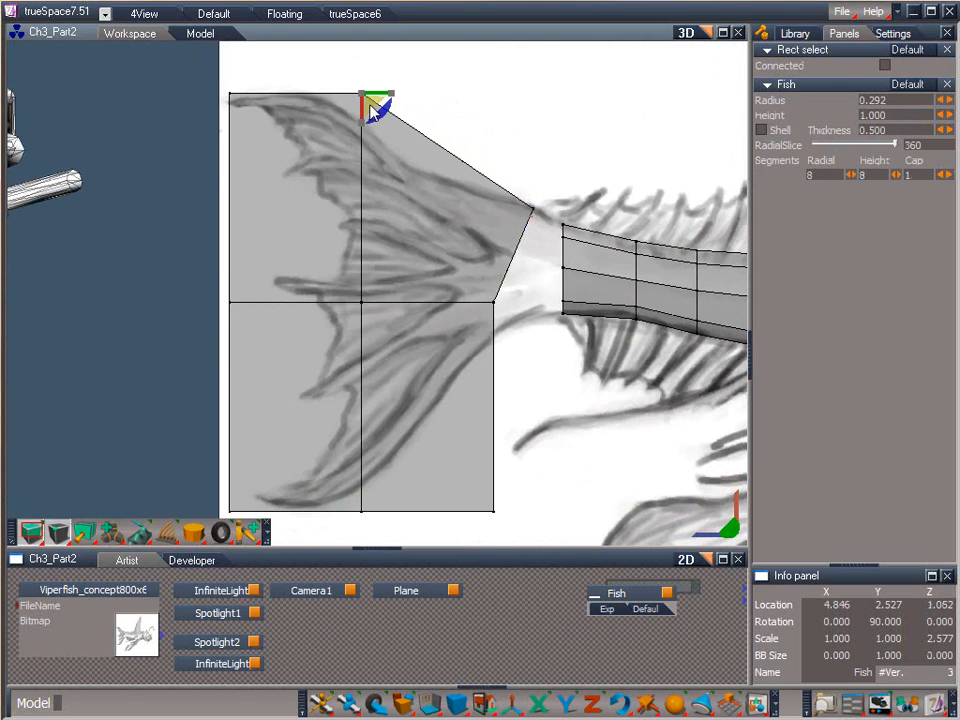
{"action": "left_click_drag", "start_coordinate": [424, 321], "coordinate": [358, 95]}
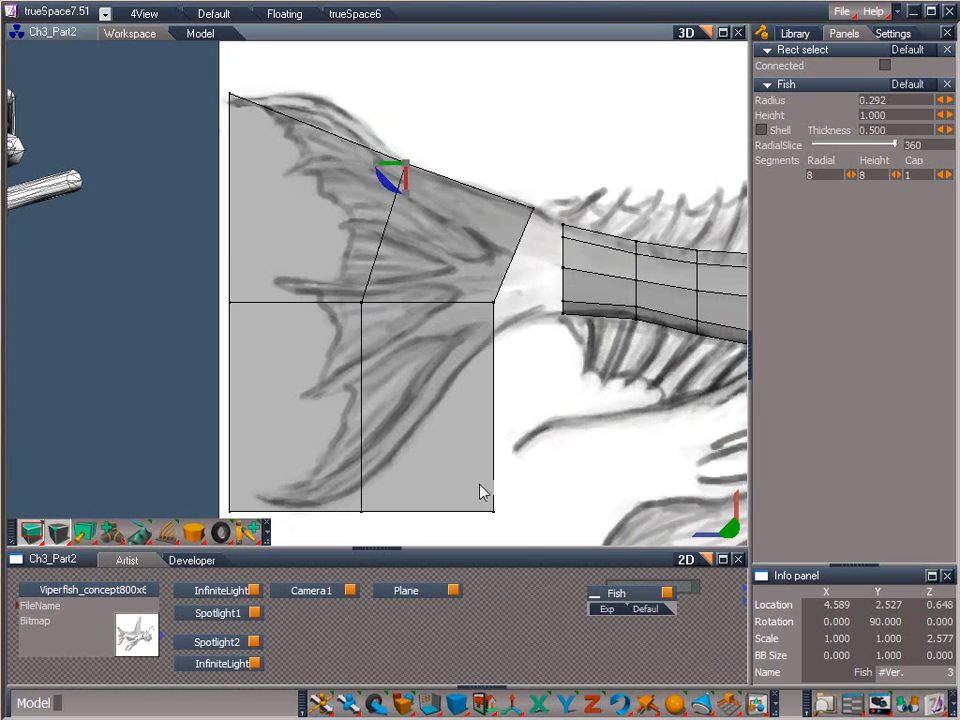
Move the tail block's lower body-side corner to about X 3.86, Z -0.23 and the middle body-side vertex to about X 3.85, Z 0.05.
{"action": "left_click_drag", "start_coordinate": [480, 491], "coordinate": [530, 314]}
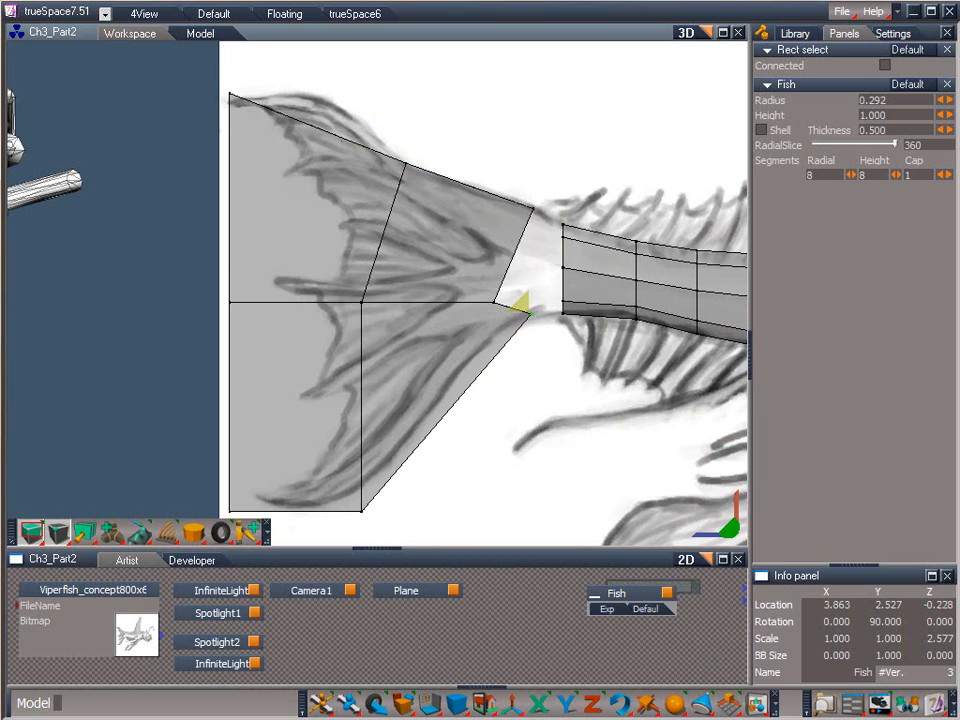
{"action": "left_click_drag", "start_coordinate": [485, 277], "coordinate": [817, 4]}
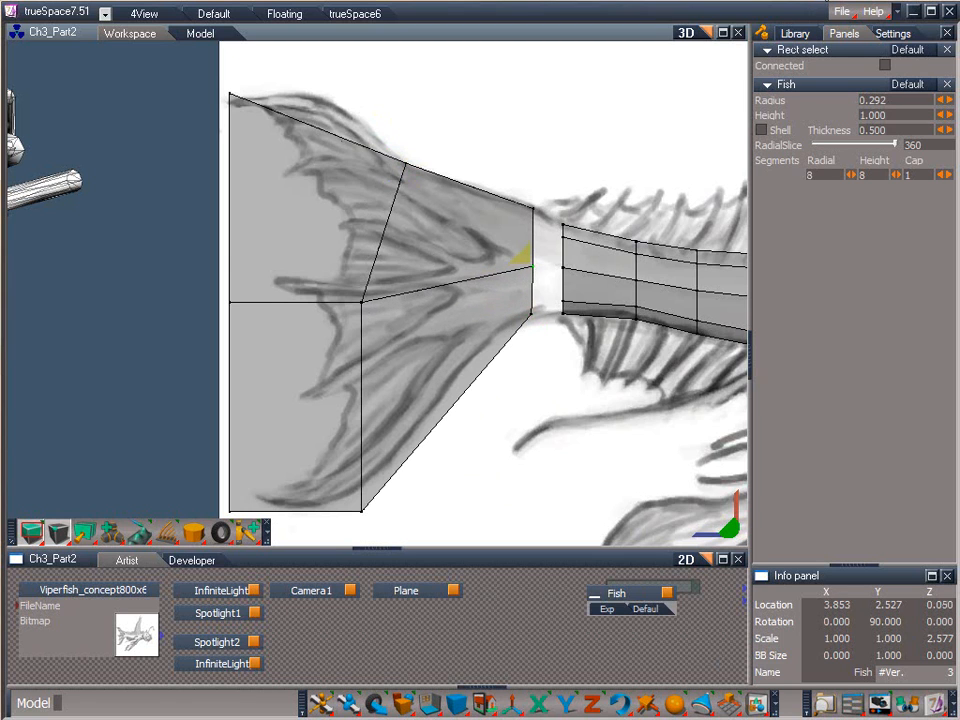
{"action": "left_click_drag", "start_coordinate": [521, 255], "coordinate": [521, 256]}
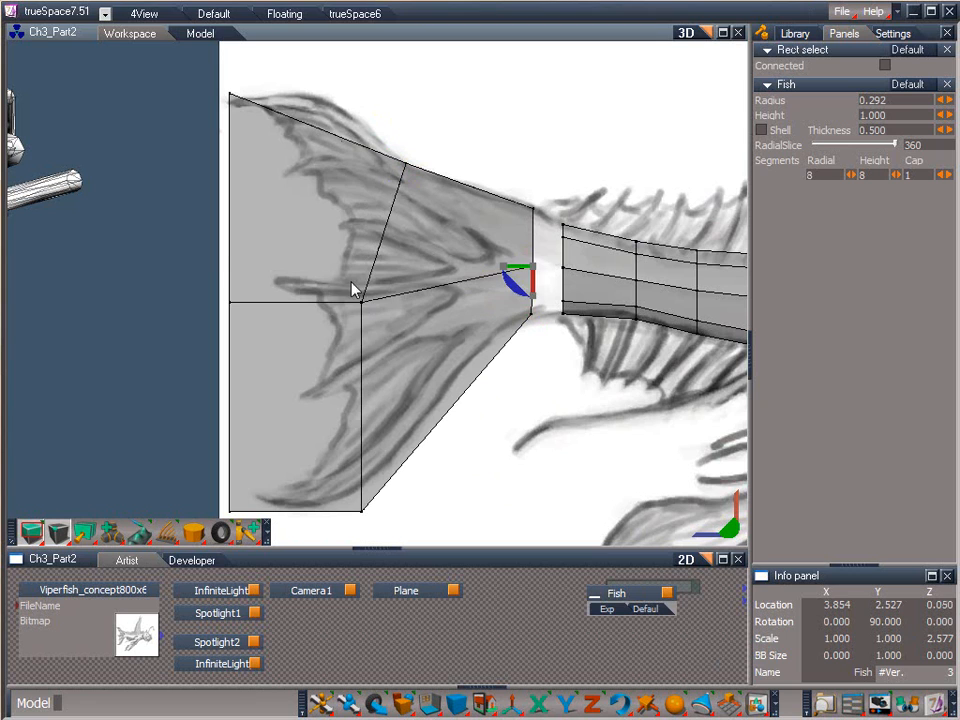
Move the tail block's centre, lower middle and three outer-end vertices to follow the sketched tail fin.
{"action": "left_click_drag", "start_coordinate": [352, 290], "coordinate": [794, 111]}
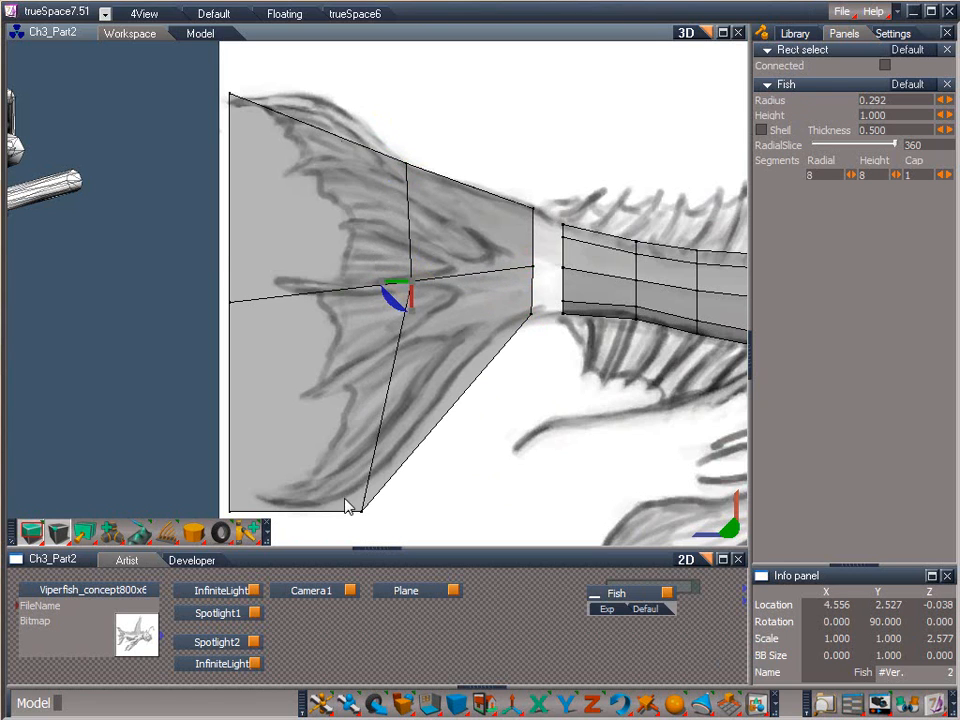
{"action": "left_click_drag", "start_coordinate": [348, 507], "coordinate": [646, 2]}
{"action": "mouse_move", "coordinate": [220, 492]}
{"action": "left_mouse_down"}
{"action": "mouse_move", "coordinate": [250, 522]}
{"action": "mouse_move", "coordinate": [336, 454]}
{"action": "mouse_move", "coordinate": [452, 401]}
{"action": "mouse_move", "coordinate": [237, 503]}
{"action": "left_mouse_up"}
{"action": "left_click", "coordinate": [229, 296]}
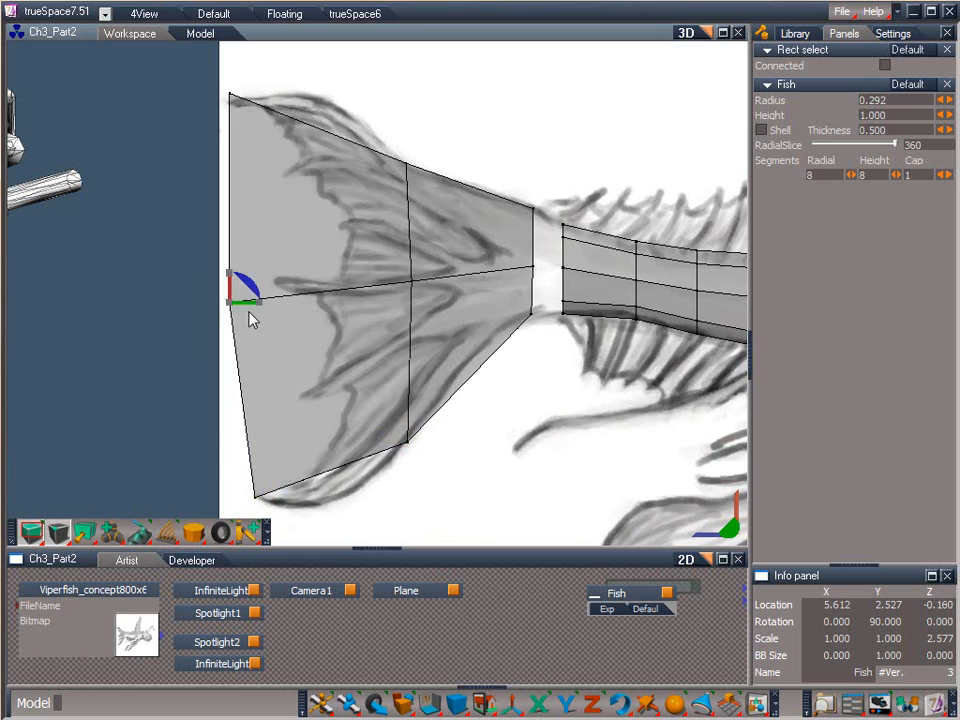
{"action": "mouse_move", "coordinate": [253, 317]}
{"action": "left_mouse_down"}
{"action": "mouse_move", "coordinate": [654, 126]}
{"action": "mouse_move", "coordinate": [240, 331]}
{"action": "left_mouse_up"}
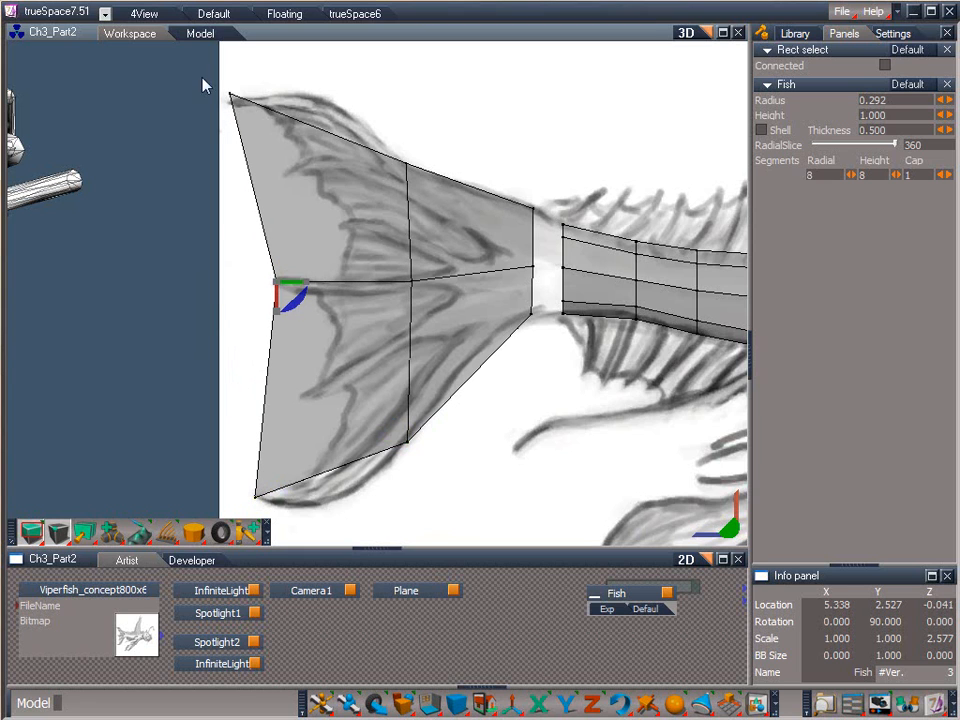
{"action": "left_click", "coordinate": [230, 97]}
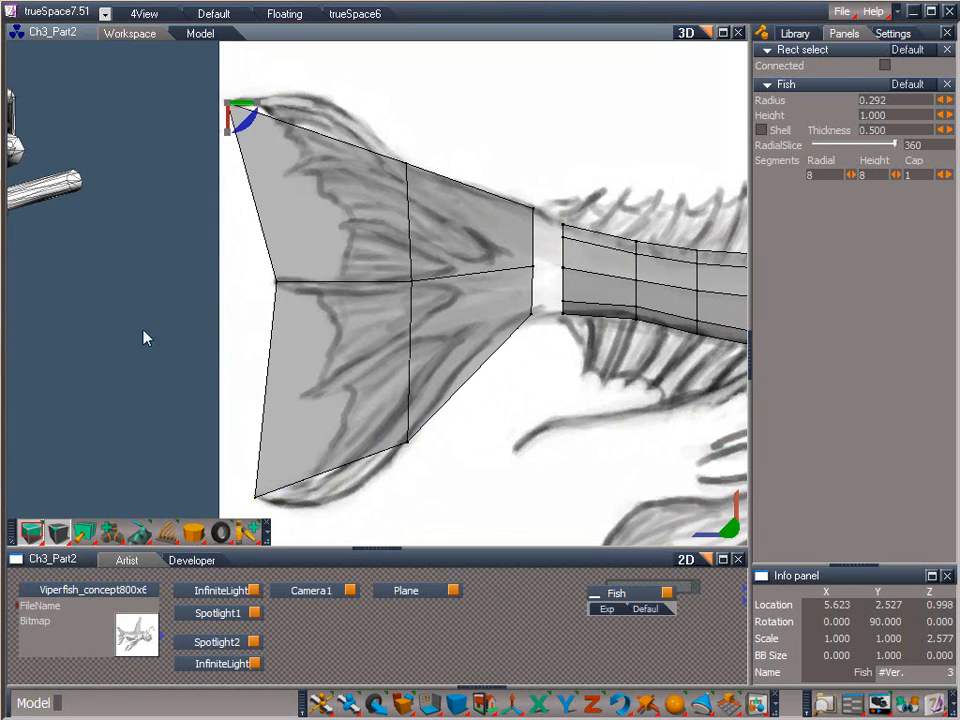
Add two vertical edge loops to the tail with Add loop, one on each side of the middle column.
{"action": "mouse_move", "coordinate": [84, 528]}
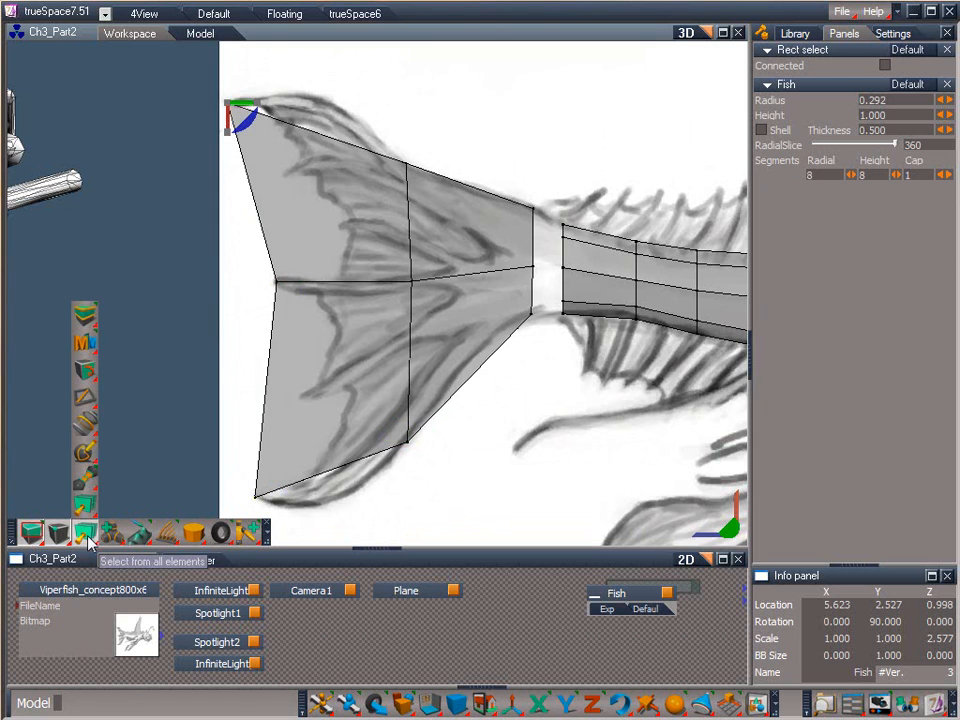
{"action": "mouse_move", "coordinate": [86, 425]}
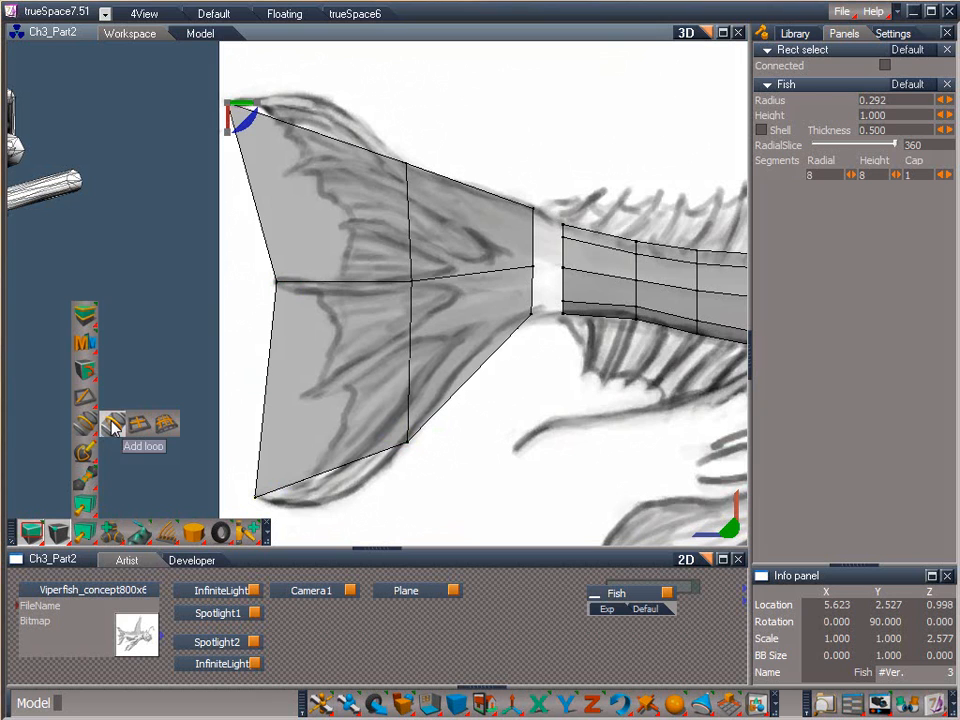
{"action": "left_click", "coordinate": [113, 427]}
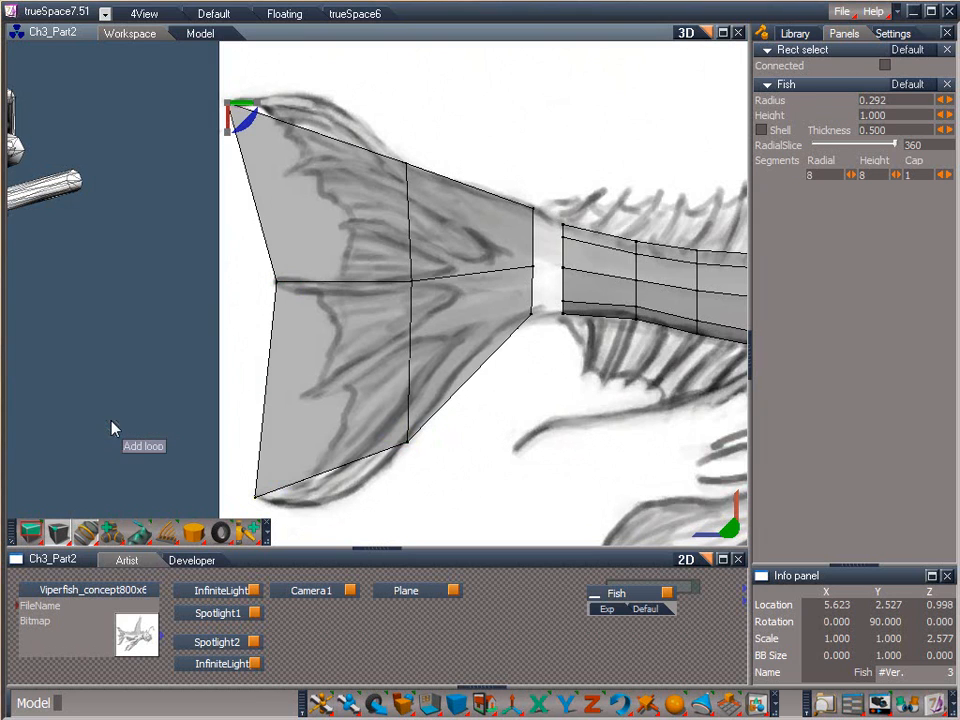
{"action": "left_click", "coordinate": [475, 283]}
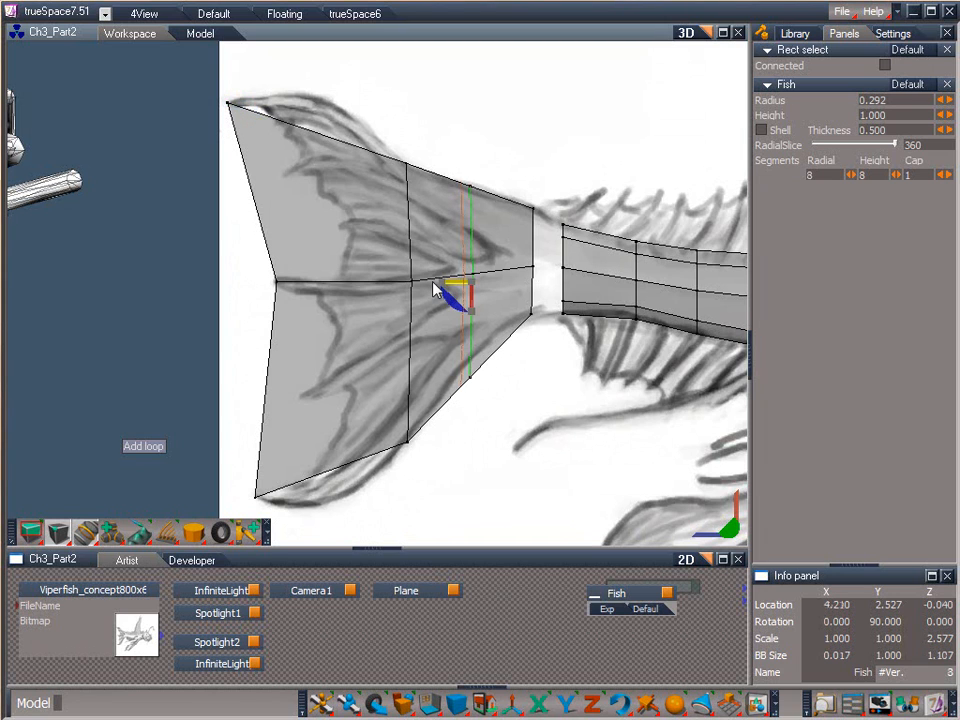
{"action": "left_click", "coordinate": [343, 290]}
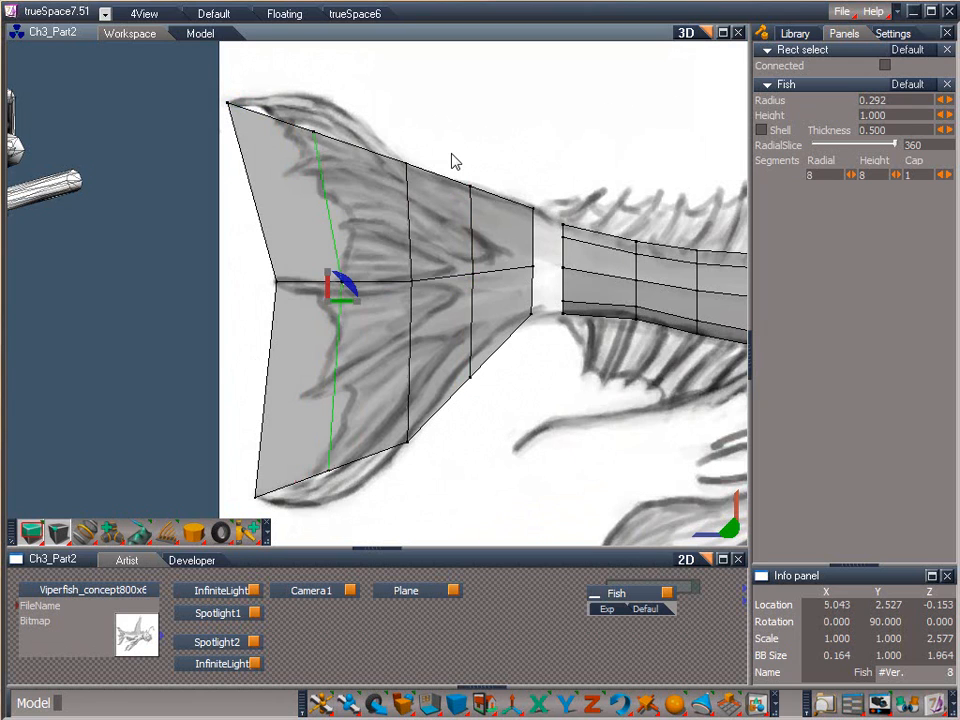
Move the body-side loop's upper vertex to about X 4.18, Z 0.47 and its lower vertex to about X 4.18, Z -0.45.
{"action": "left_click", "coordinate": [468, 192]}
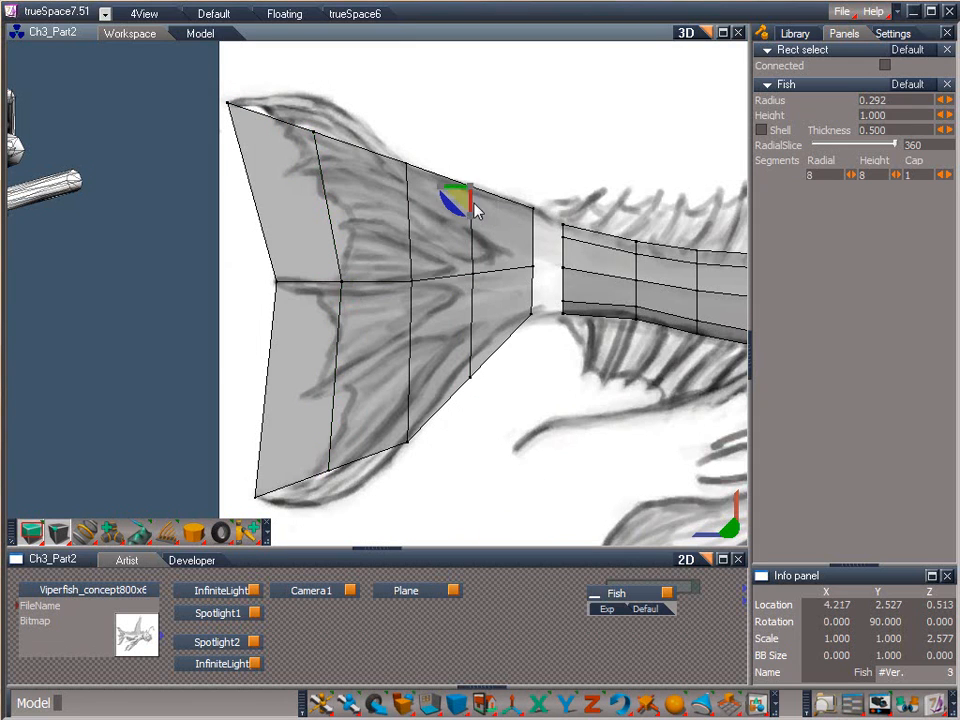
{"action": "left_click", "coordinate": [459, 207]}
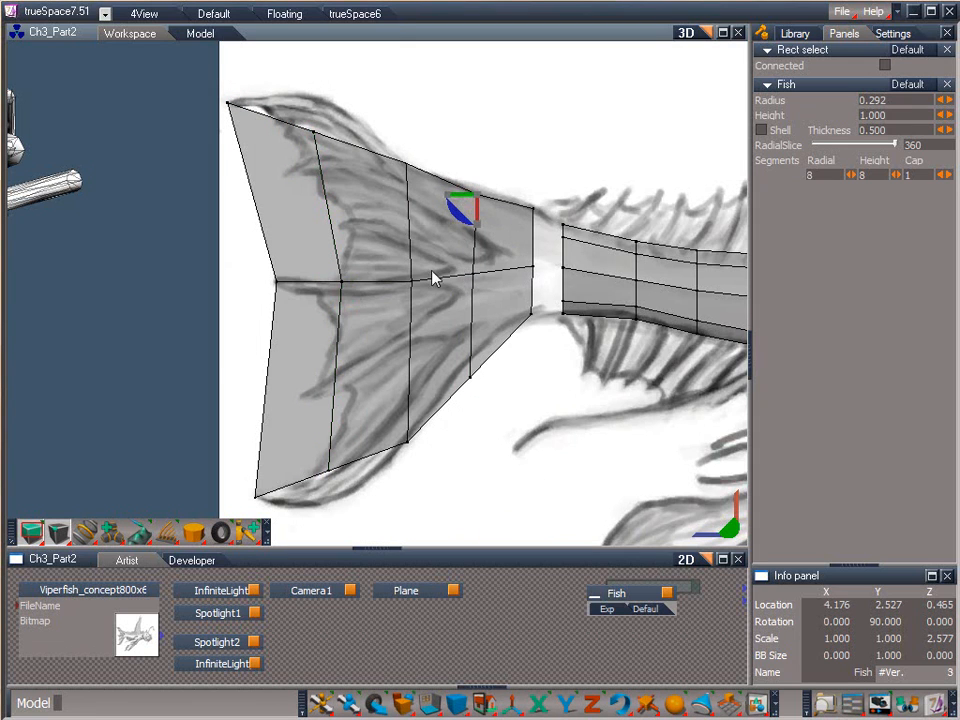
{"action": "left_click", "coordinate": [463, 362]}
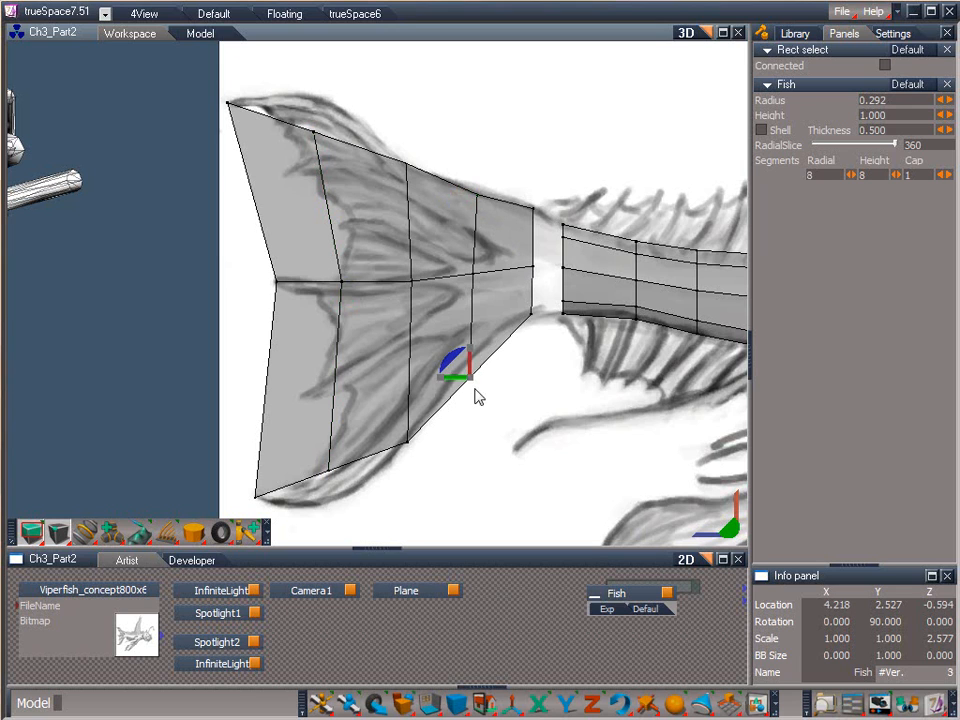
{"action": "left_click", "coordinate": [462, 345]}
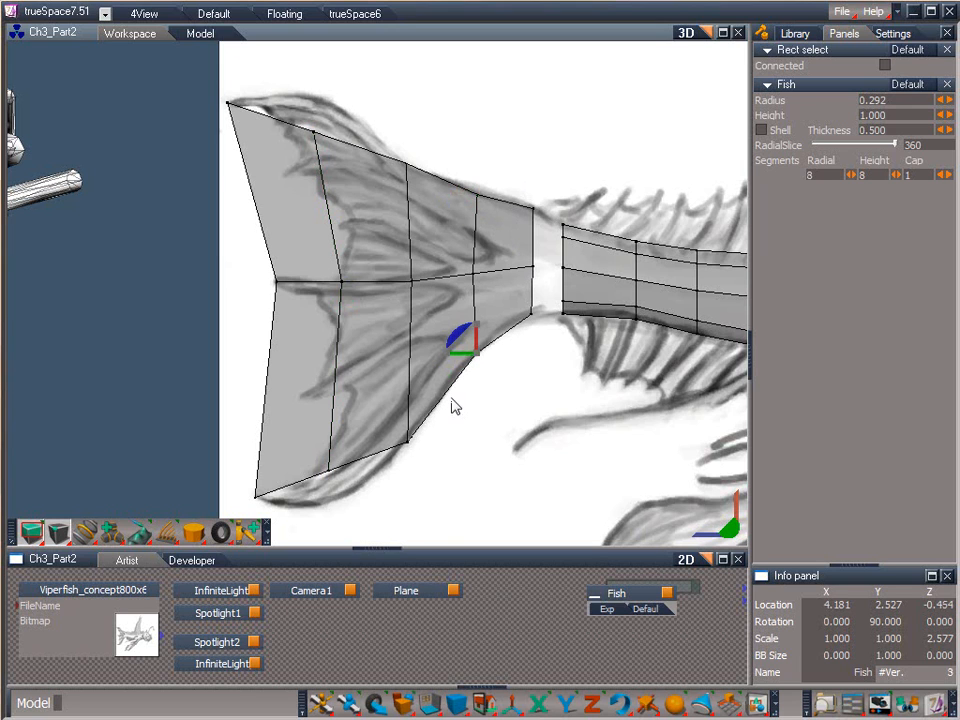
Move the outer loop's lower vertex to about X 5.04, Z -1.32 and its upper vertex to about X 5.12, Z 1.05.
{"action": "left_click", "coordinate": [334, 470]}
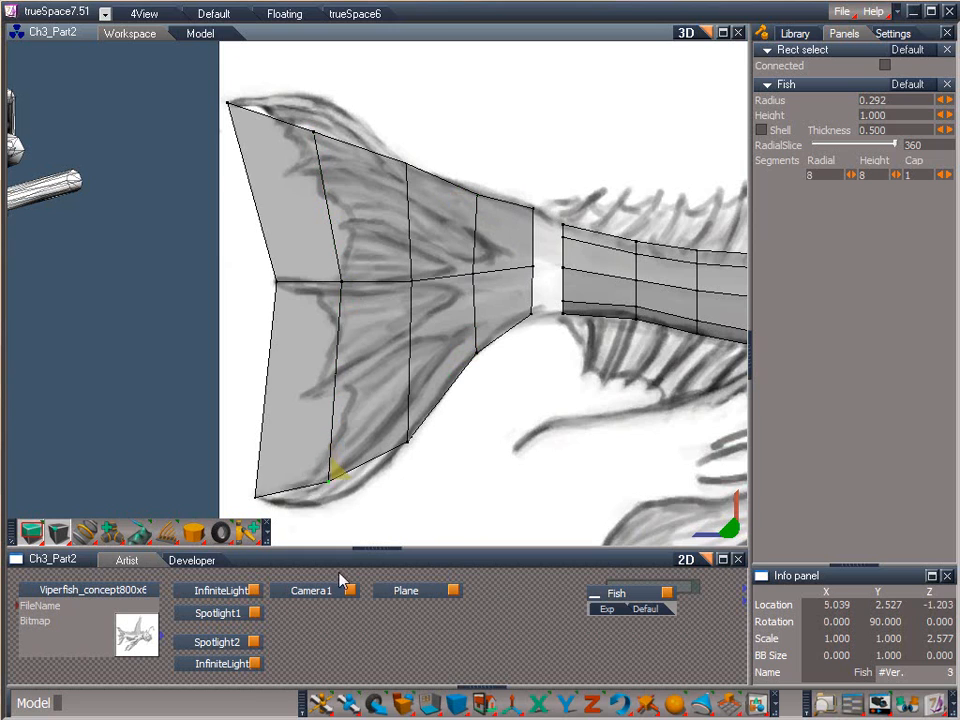
{"action": "left_click_drag", "start_coordinate": [340, 695], "coordinate": [340, 716]}
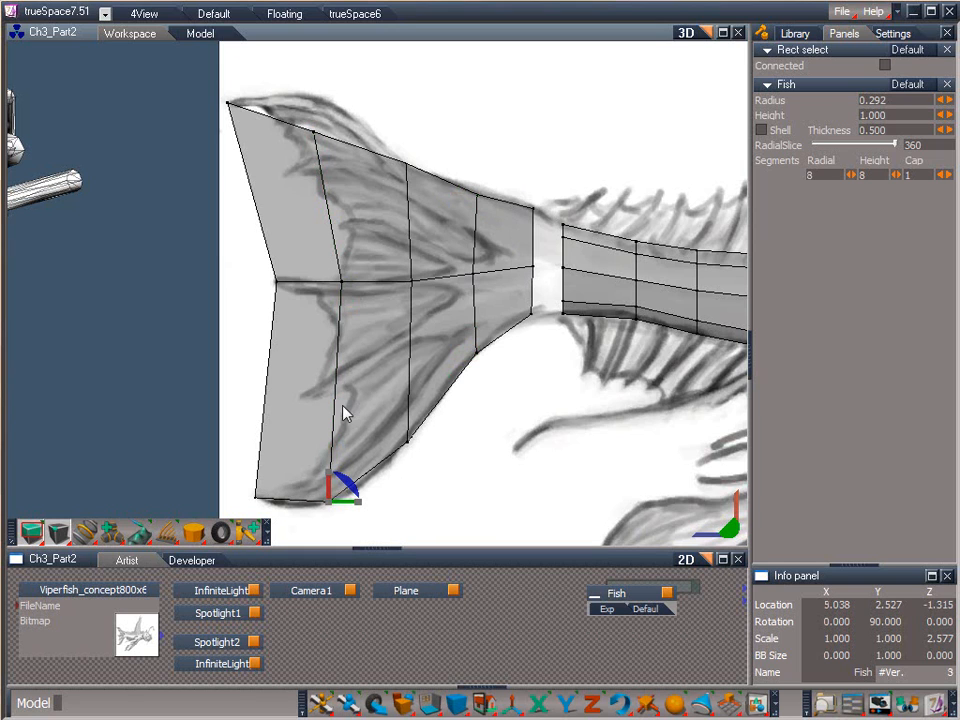
{"action": "left_click", "coordinate": [313, 130]}
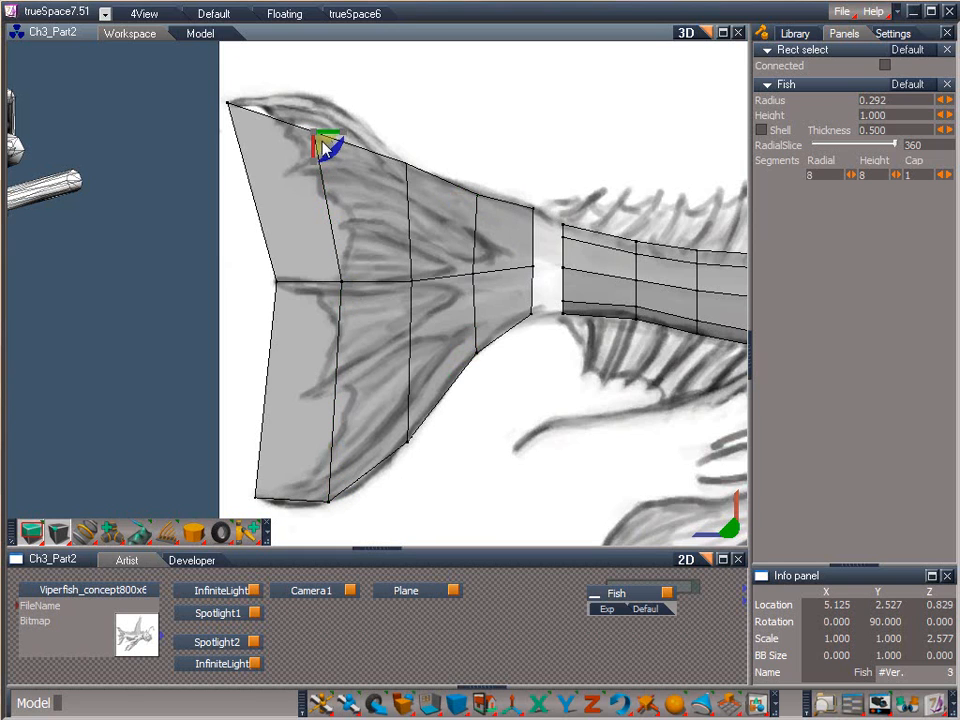
{"action": "left_click_drag", "start_coordinate": [321, 141], "coordinate": [321, 5]}
{"action": "left_click_drag", "start_coordinate": [314, 110], "coordinate": [314, 94]}
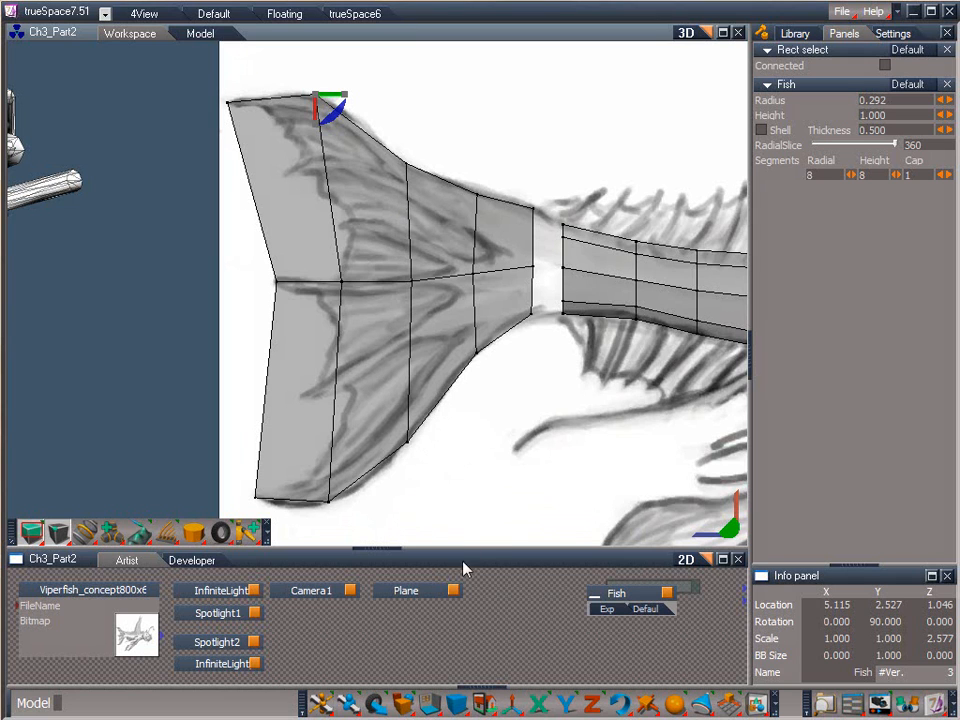
In perspective view, select all vertices at the tail's outer end and scale their thickness to about 0.075 along Y.
{"action": "left_click_drag", "start_coordinate": [484, 702], "coordinate": [519, 594]}
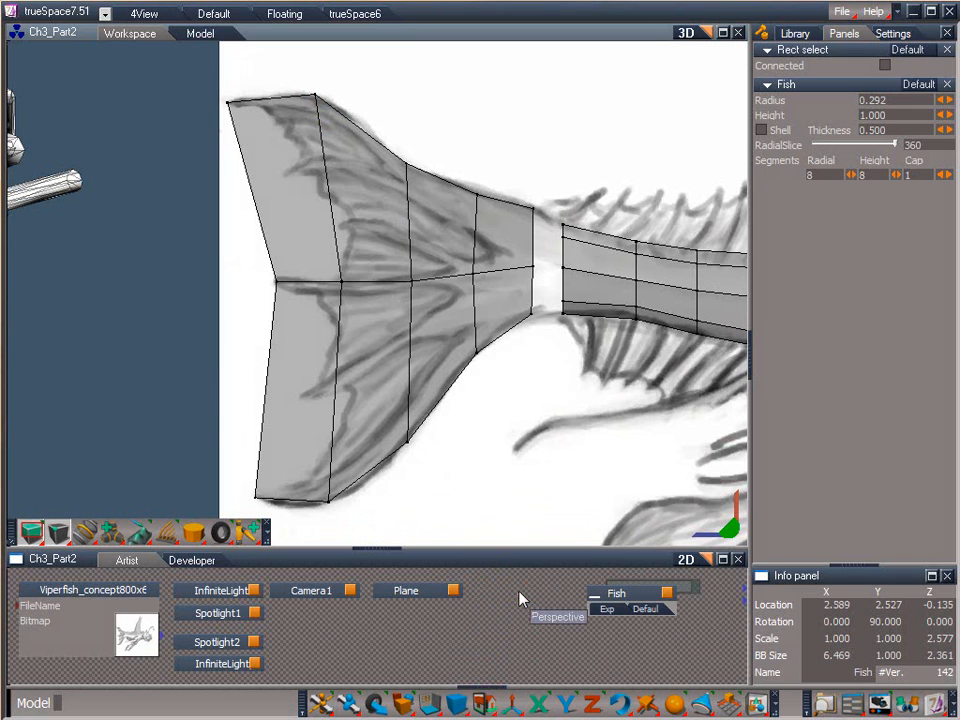
{"action": "left_click_drag", "start_coordinate": [735, 535], "coordinate": [642, 525]}
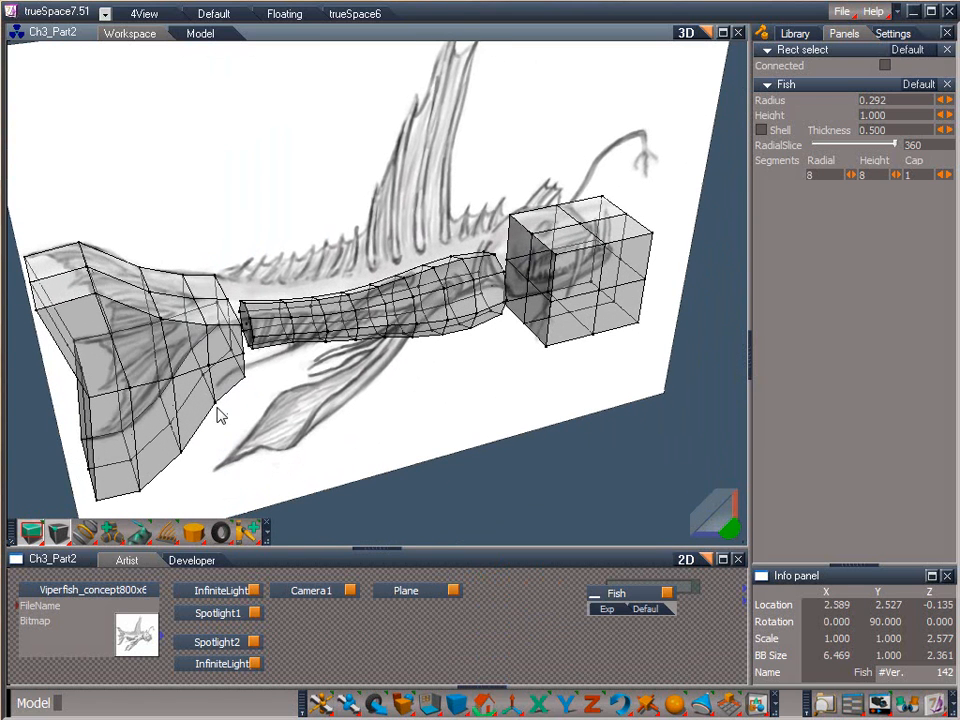
{"action": "left_click_drag", "start_coordinate": [727, 521], "coordinate": [959, 719]}
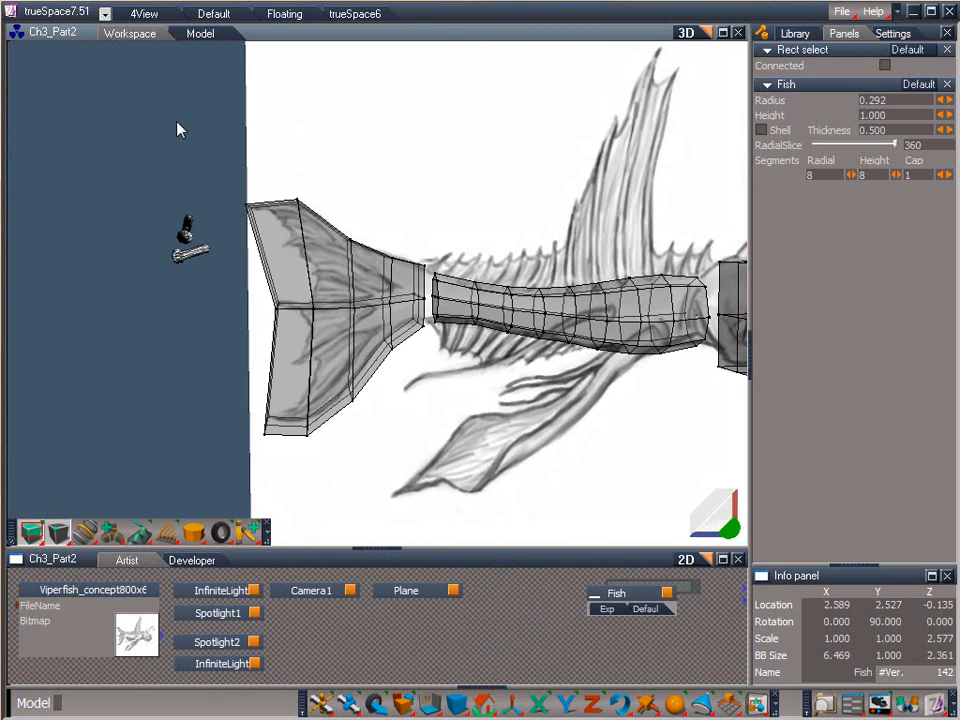
{"action": "left_click_drag", "start_coordinate": [227, 171], "coordinate": [288, 466]}
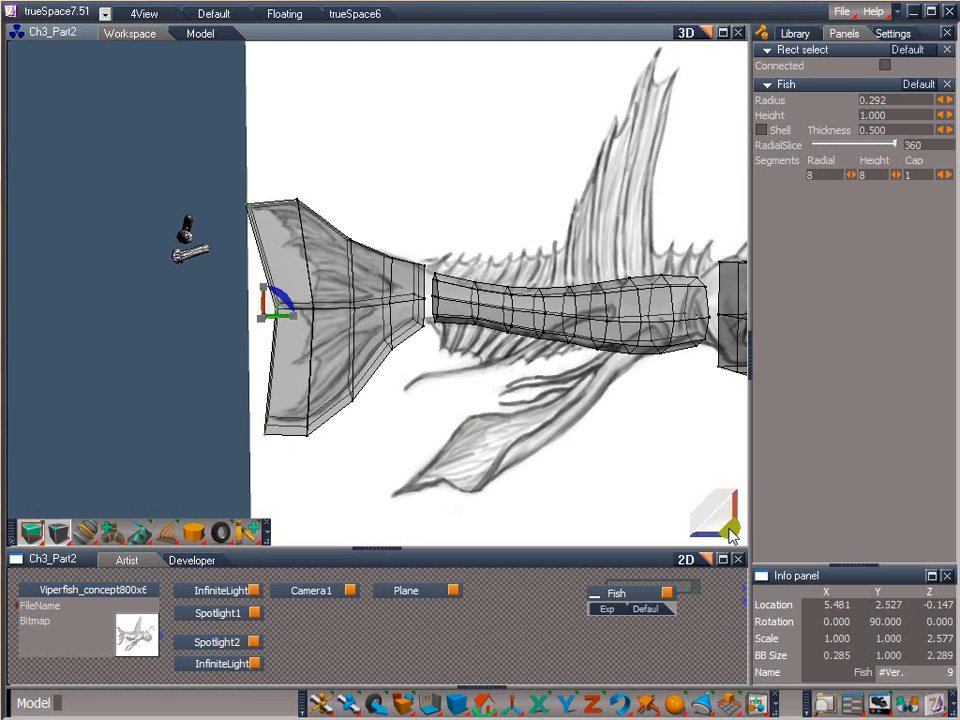
{"action": "middle_click_drag", "start_coordinate": [663, 457], "coordinate": [420, 452]}
{"action": "left_click_drag", "start_coordinate": [275, 336], "coordinate": [67, 360]}
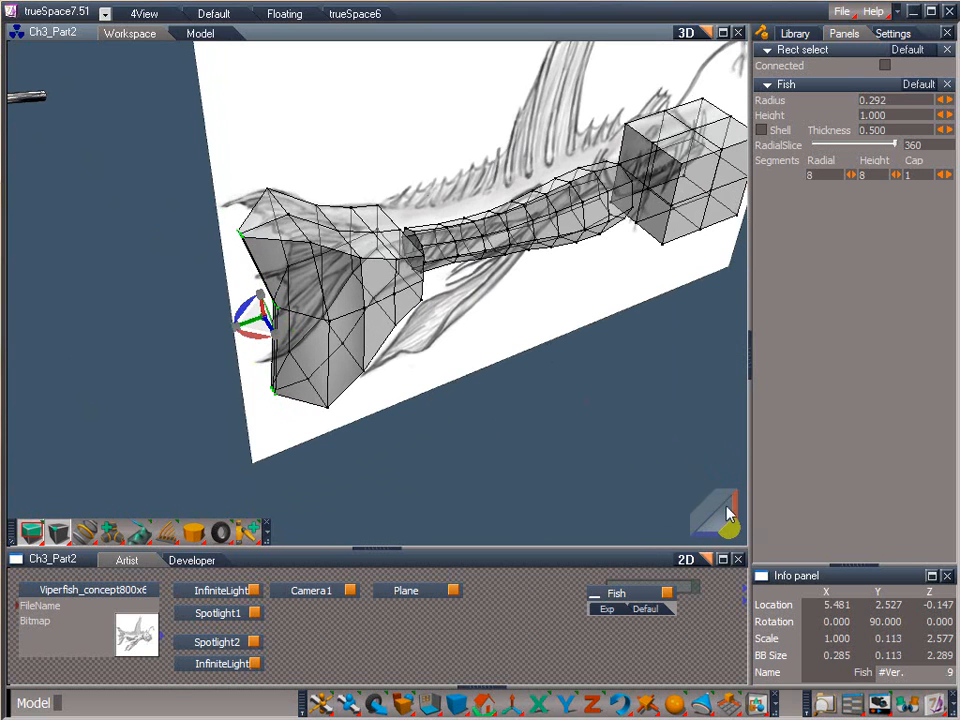
{"action": "left_click_drag", "start_coordinate": [727, 514], "coordinate": [750, 386]}
{"action": "left_click_drag", "start_coordinate": [279, 358], "coordinate": [182, 180]}
{"action": "left_click_drag", "start_coordinate": [275, 339], "coordinate": [316, 386]}
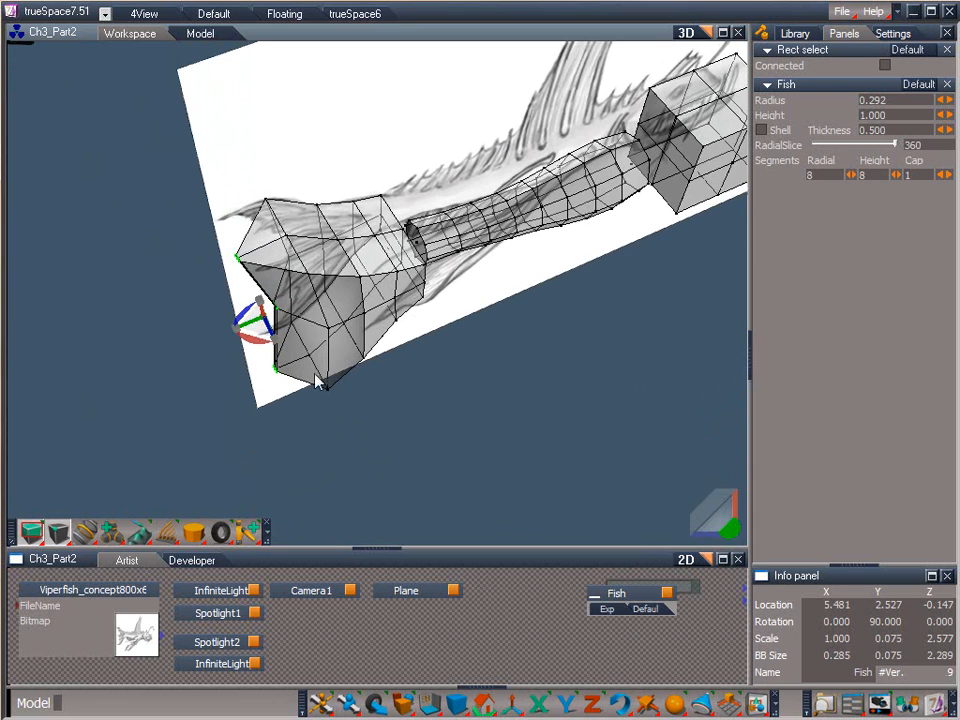
Select the tail's second vertex column from the outer end and scale its thickness to about 0.13 along Y.
{"action": "mouse_move", "coordinate": [731, 534]}
{"action": "left_mouse_down"}
{"action": "mouse_move", "coordinate": [900, 680]}
{"action": "mouse_move", "coordinate": [731, 532]}
{"action": "left_mouse_up"}
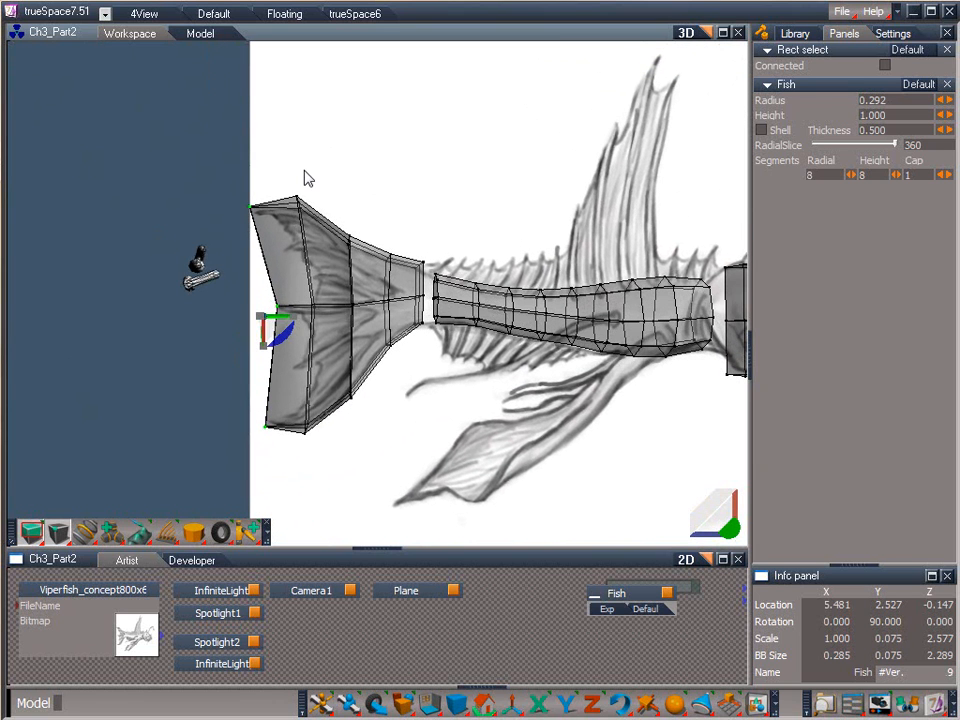
{"action": "left_click_drag", "start_coordinate": [293, 178], "coordinate": [334, 452]}
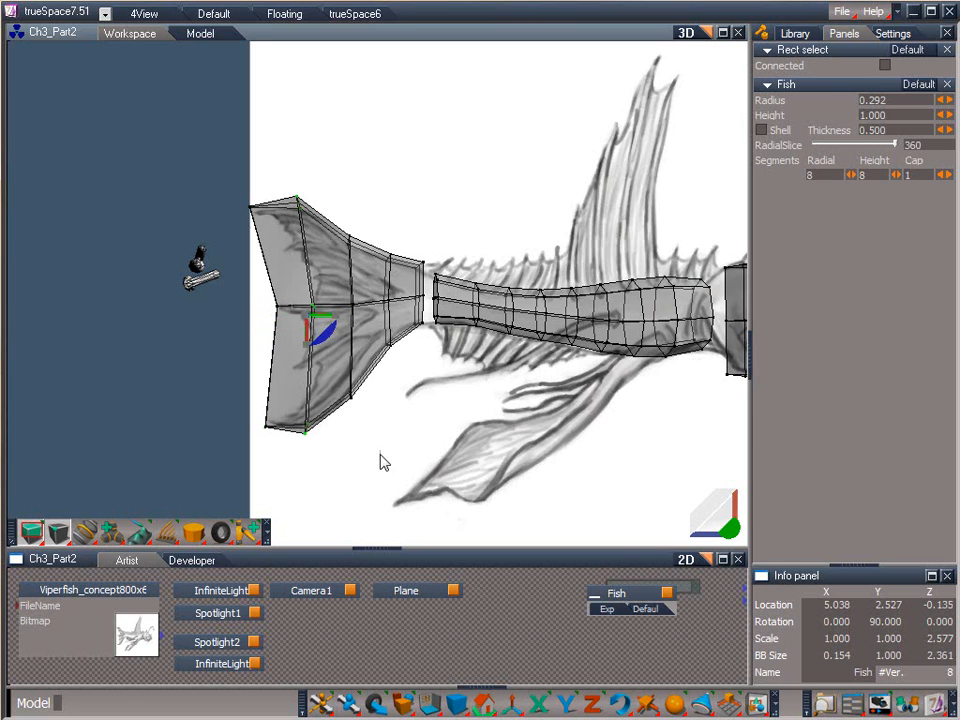
{"action": "left_click_drag", "start_coordinate": [731, 540], "coordinate": [262, 385]}
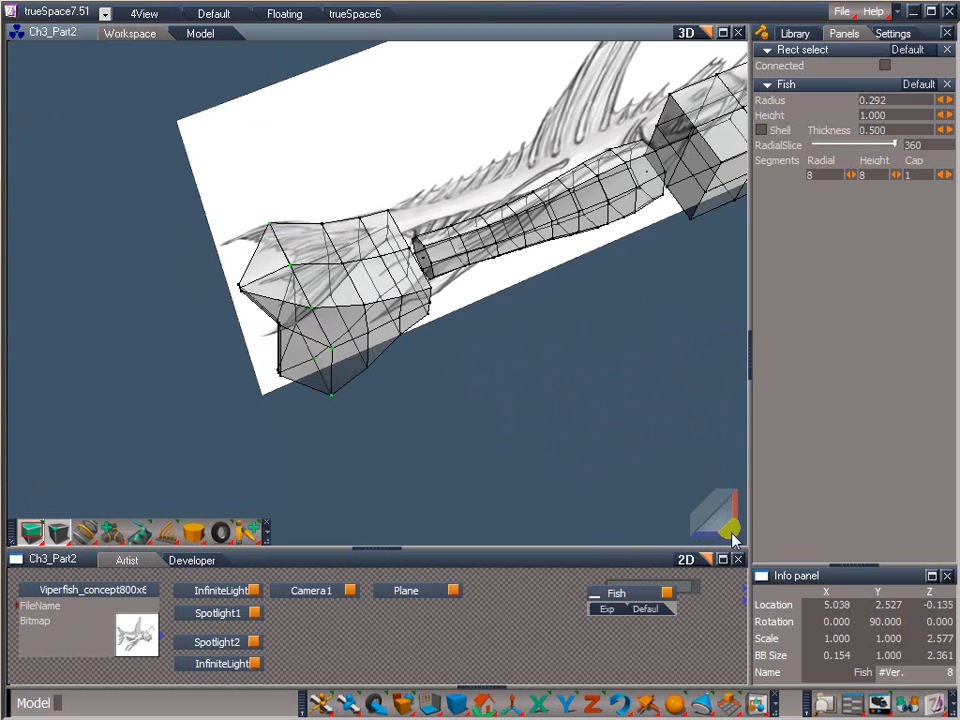
{"action": "left_click_drag", "start_coordinate": [321, 342], "coordinate": [873, 252]}
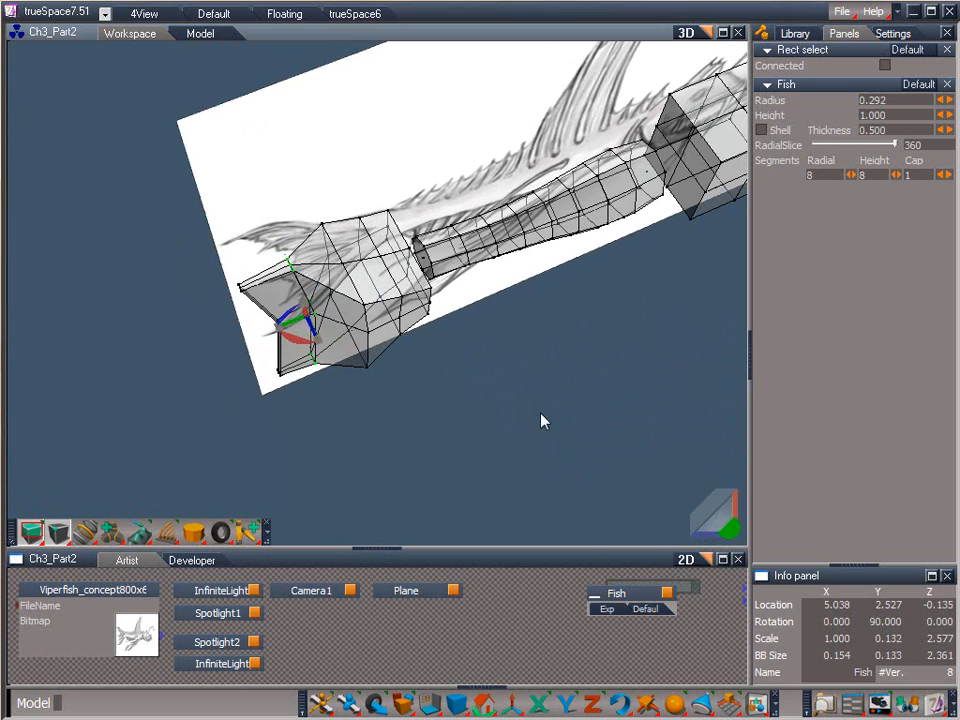
{"action": "left_click", "coordinate": [732, 529]}
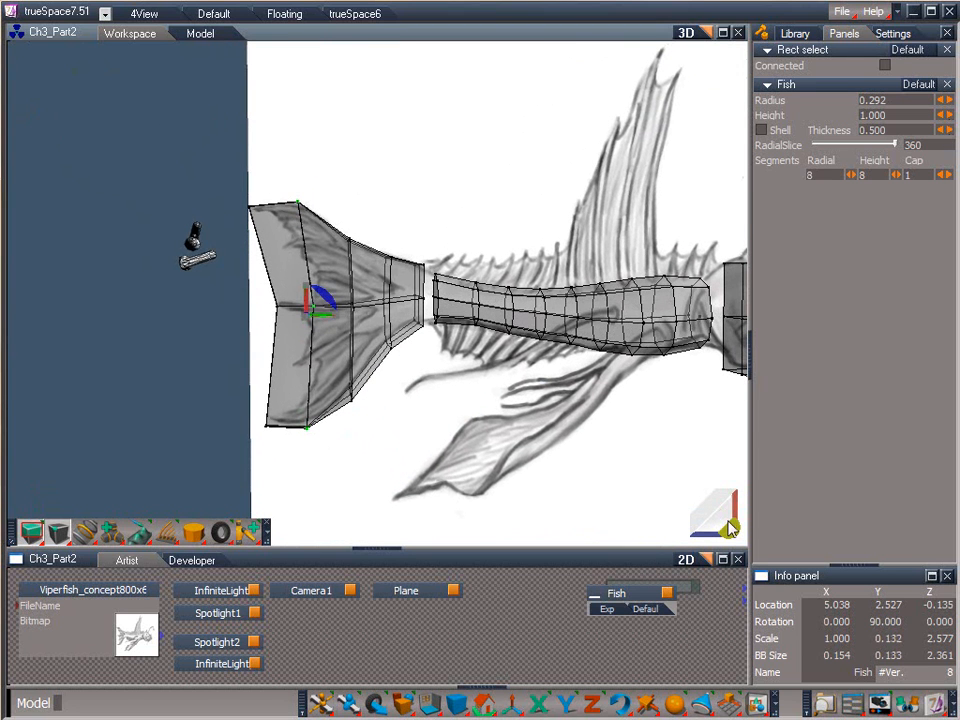
Select the tail's third vertex column from the outer end and scale its thickness to about 0.21 along Y.
{"action": "left_click_drag", "start_coordinate": [367, 218], "coordinate": [342, 450]}
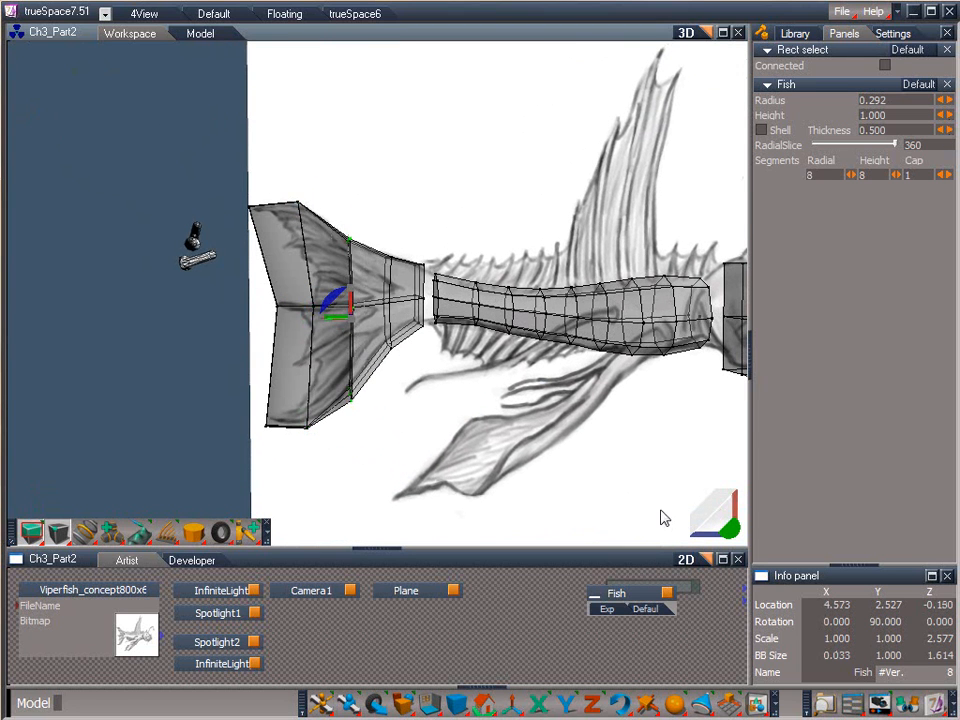
{"action": "left_click_drag", "start_coordinate": [719, 505], "coordinate": [434, 418]}
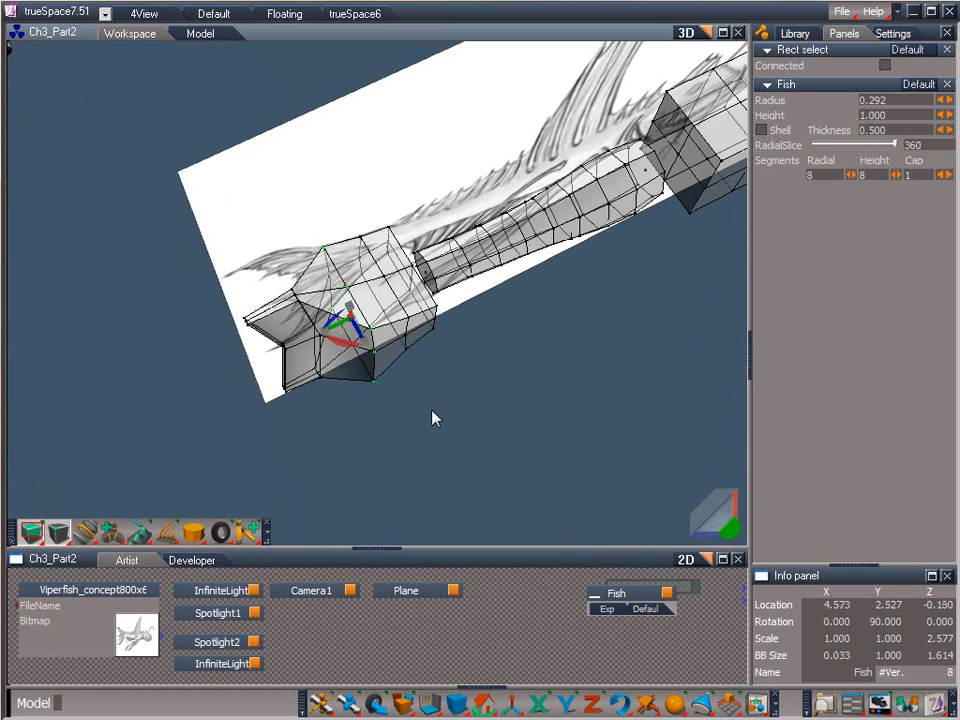
{"action": "left_click_drag", "start_coordinate": [369, 346], "coordinate": [514, 372]}
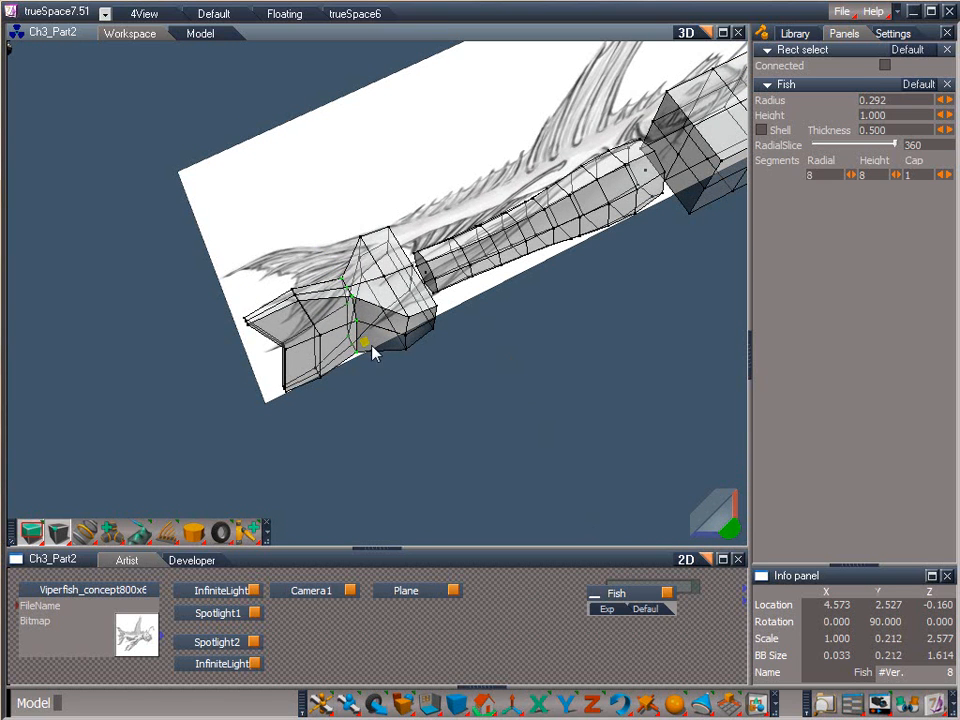
Select the tail's fourth vertex column from the outer end and scale its thickness to about 0.31 along Y.
{"action": "left_click_drag", "start_coordinate": [735, 521], "coordinate": [955, 120]}
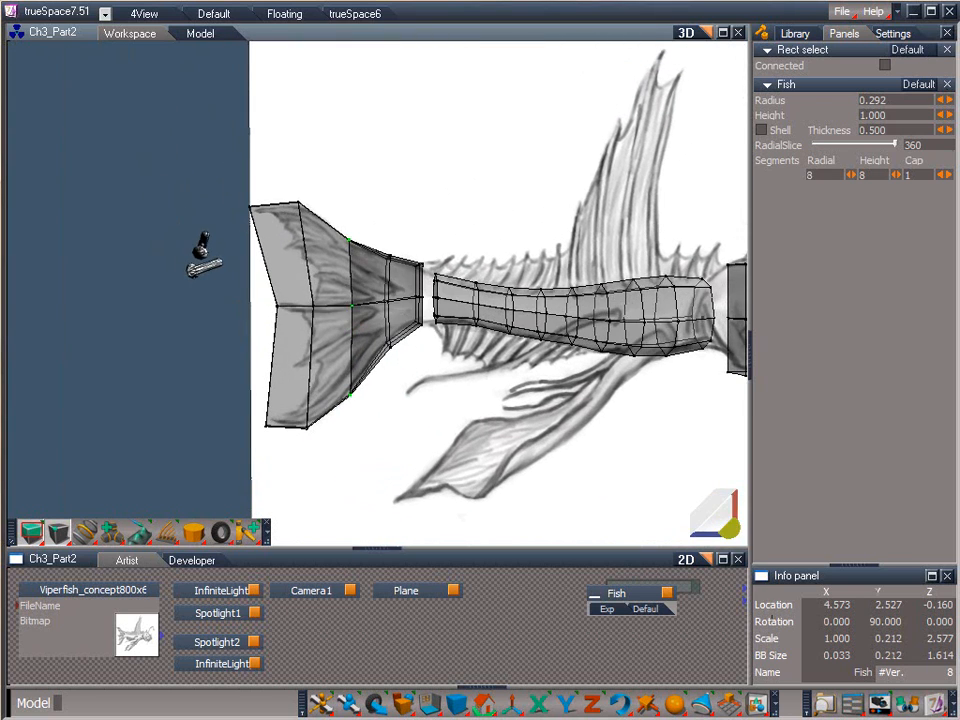
{"action": "left_click", "coordinate": [390, 310]}
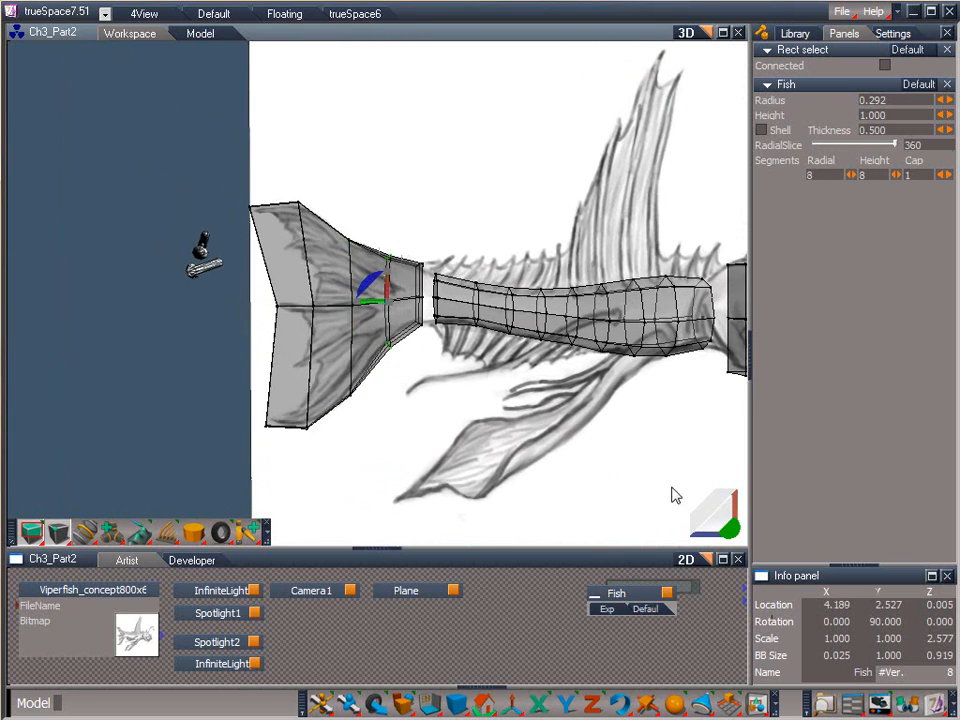
{"action": "left_click_drag", "start_coordinate": [729, 525], "coordinate": [728, 565]}
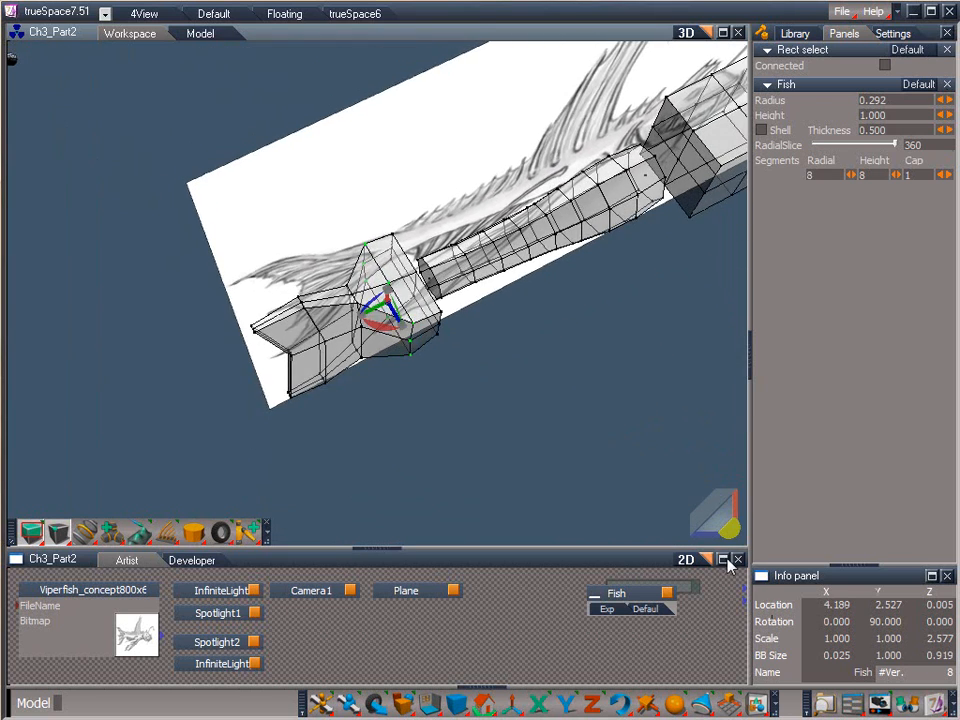
{"action": "left_click_drag", "start_coordinate": [403, 326], "coordinate": [389, 302]}
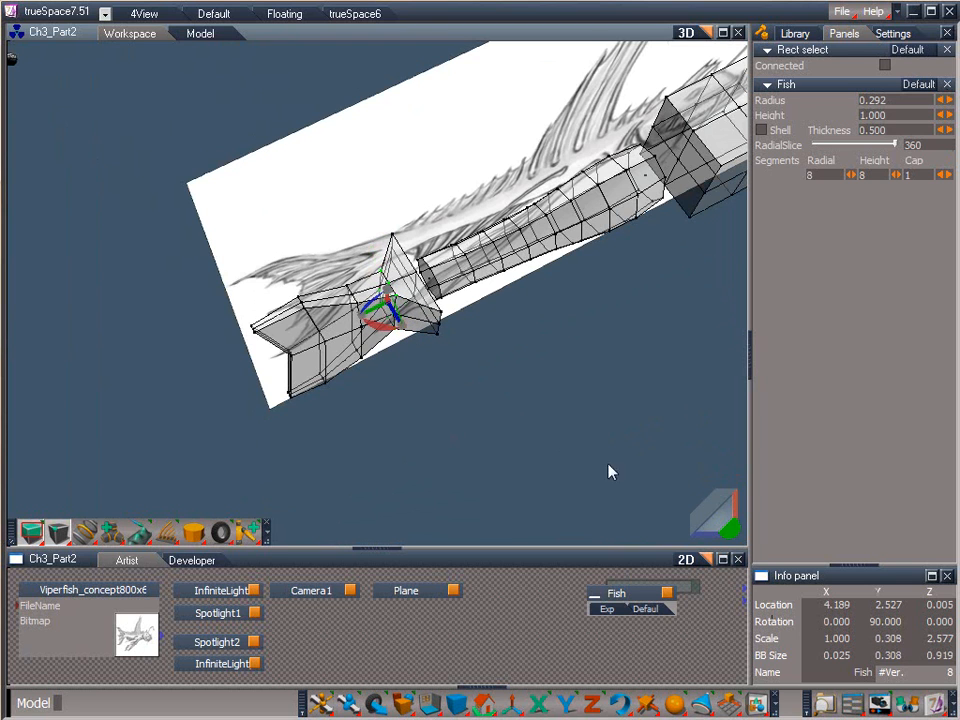
Select the vertices at the tail's body-side end and scale their thickness to about 0.39 along Y.
{"action": "left_click", "coordinate": [728, 529]}
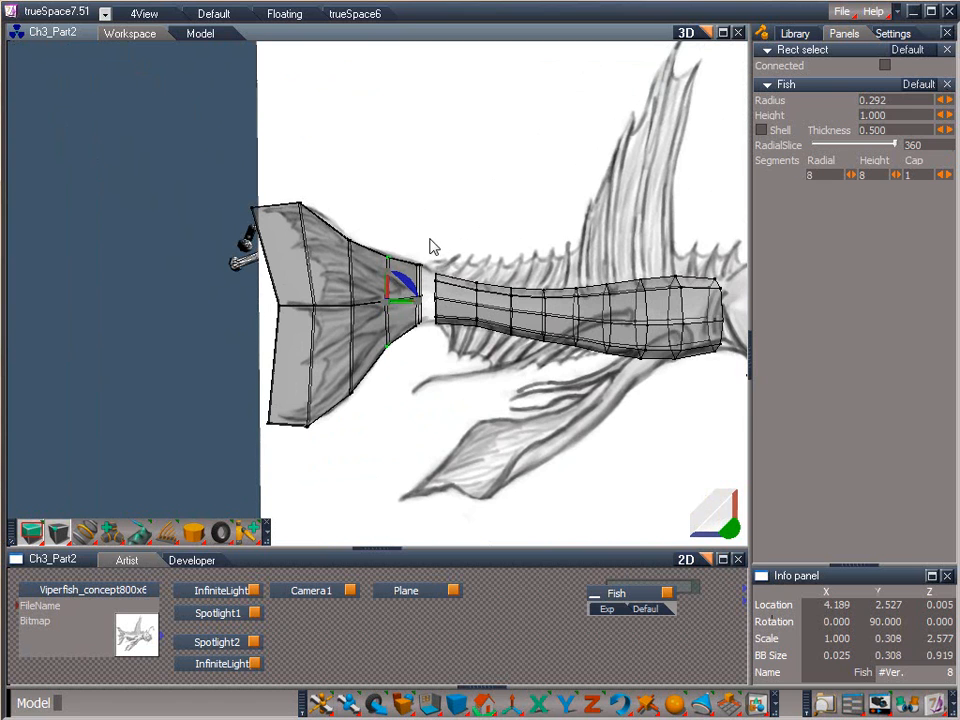
{"action": "left_click_drag", "start_coordinate": [429, 238], "coordinate": [406, 383]}
{"action": "left_click_drag", "start_coordinate": [732, 529], "coordinate": [330, 9]}
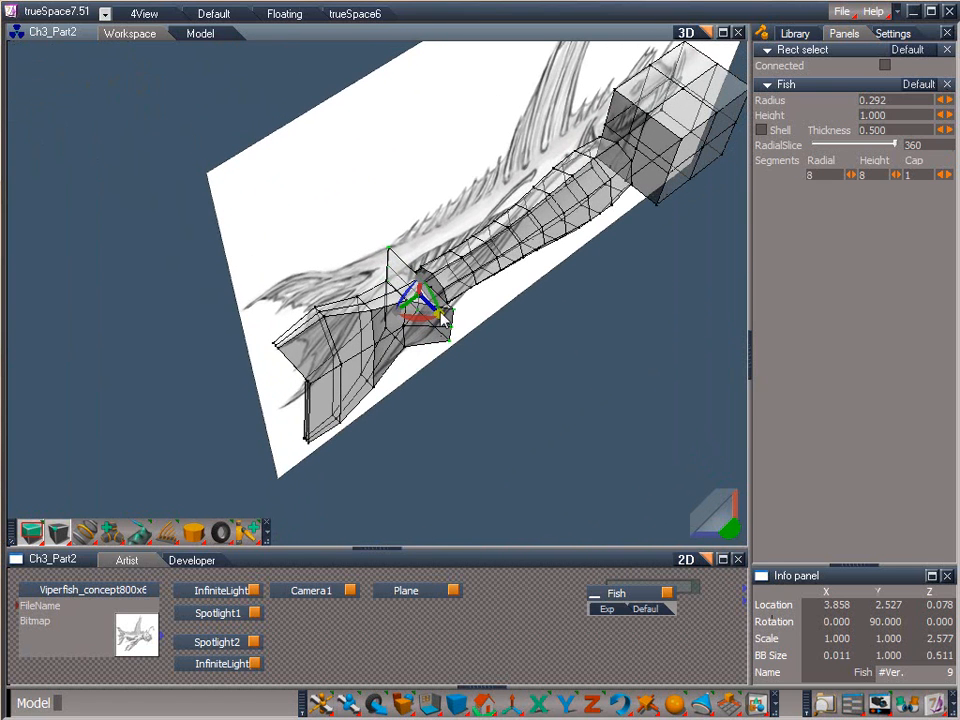
{"action": "left_click_drag", "start_coordinate": [439, 315], "coordinate": [908, 361]}
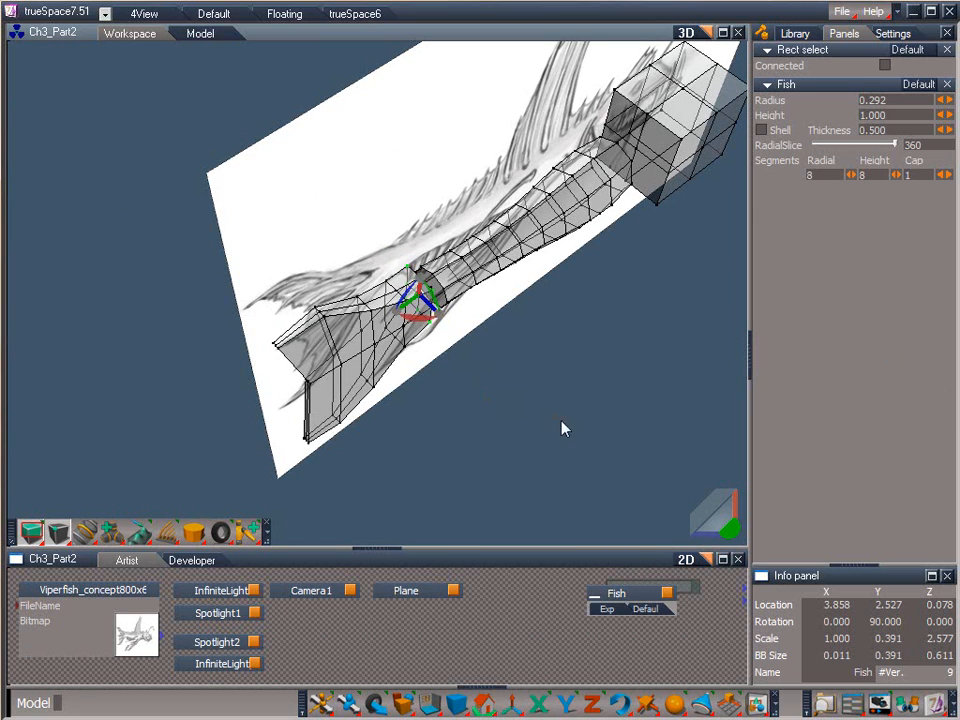
Select the vertex ring at the body's tail-side end and scale its thickness to about 0.415 along Y.
{"action": "left_click_drag", "start_coordinate": [730, 532], "coordinate": [585, 415]}
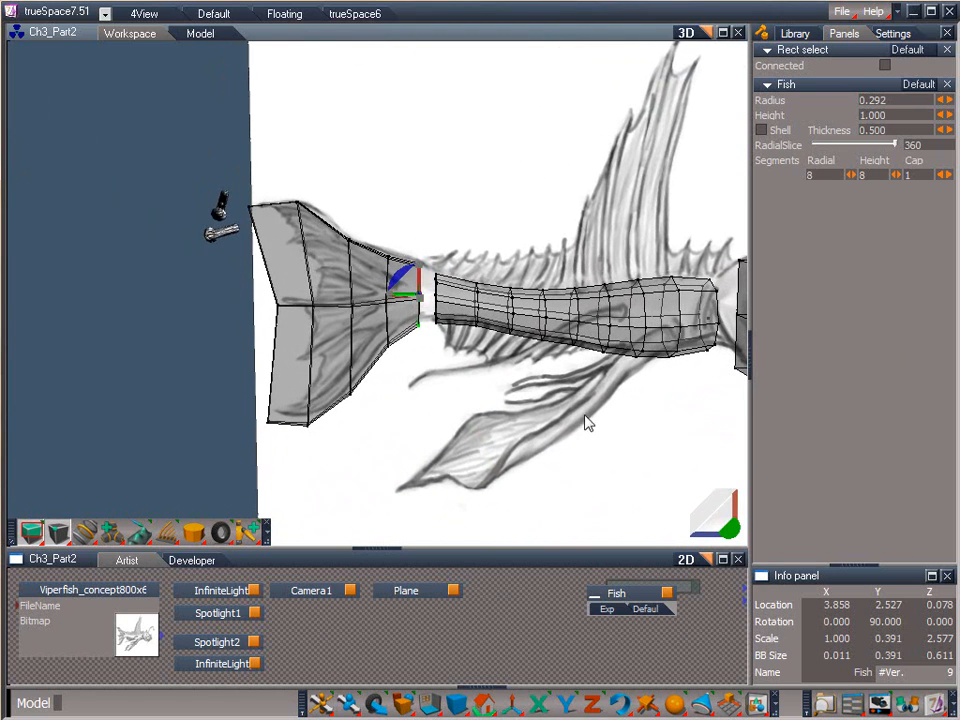
{"action": "left_click_drag", "start_coordinate": [451, 256], "coordinate": [428, 362]}
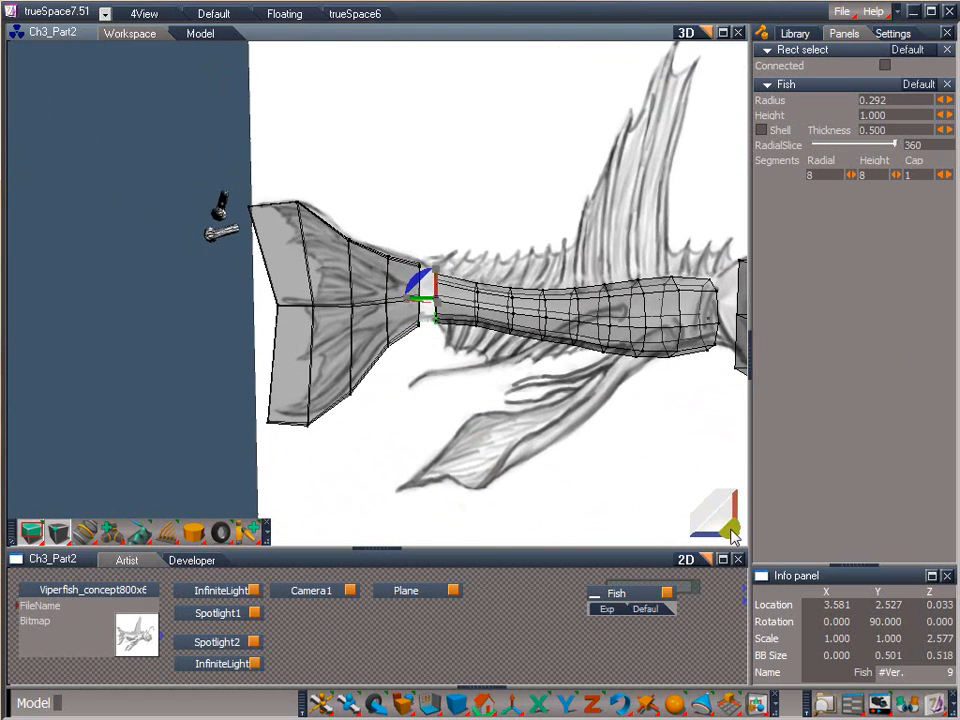
{"action": "left_click_drag", "start_coordinate": [729, 528], "coordinate": [614, 458]}
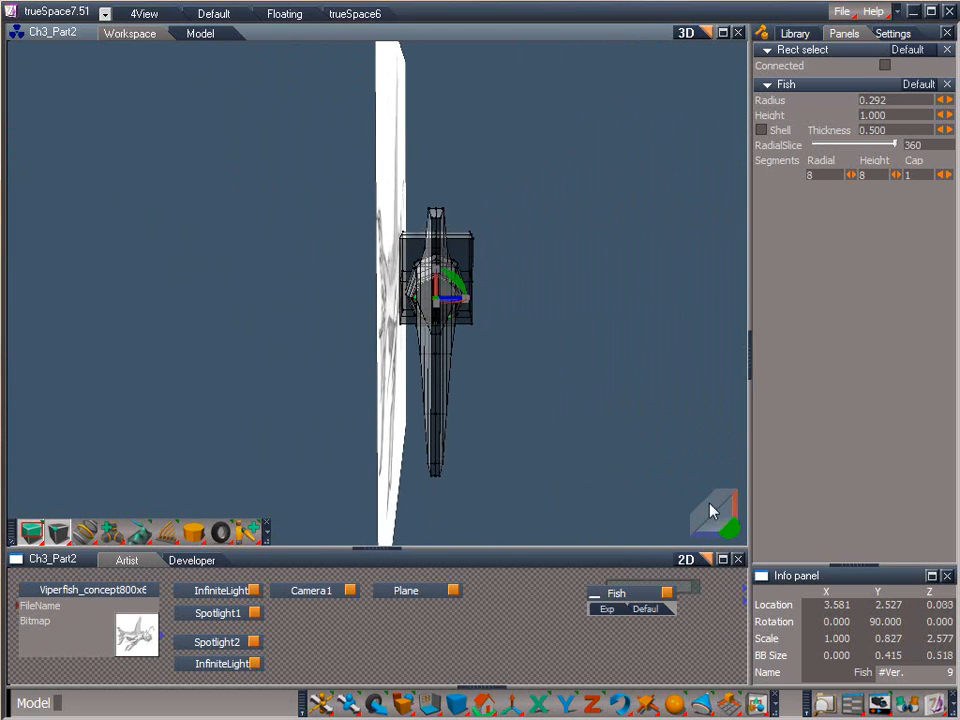
Select the body's second vertex ring from the tail and scale its thickness to about 0.495 along Y.
{"action": "mouse_move", "coordinate": [730, 522]}
{"action": "left_mouse_down"}
{"action": "mouse_move", "coordinate": [500, 420]}
{"action": "mouse_move", "coordinate": [11, 393]}
{"action": "mouse_move", "coordinate": [2, 598]}
{"action": "mouse_move", "coordinate": [729, 537]}
{"action": "left_mouse_up"}
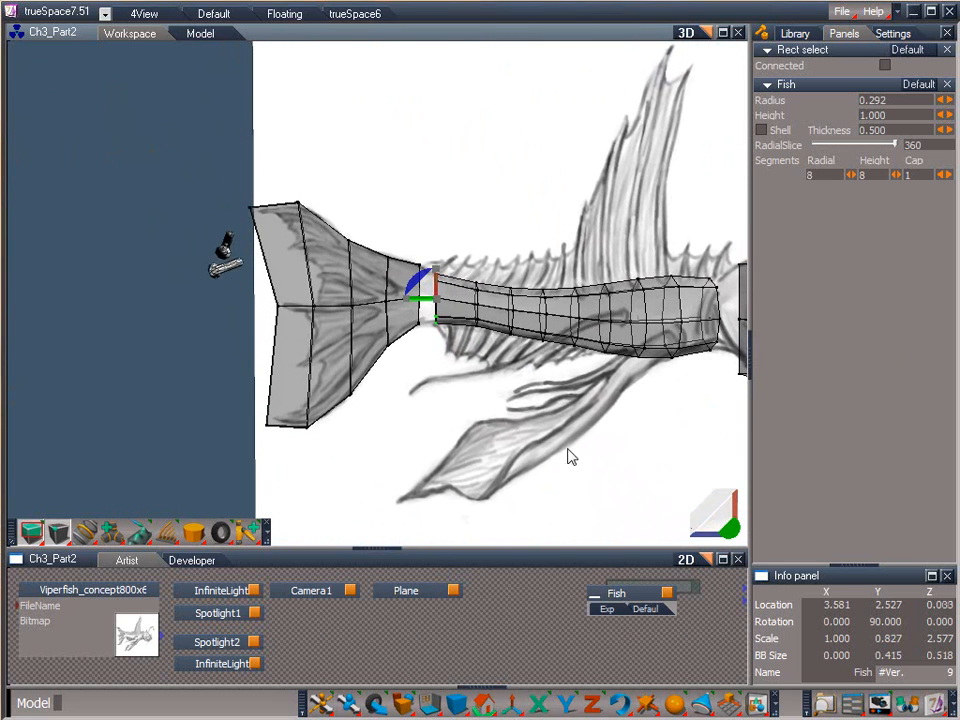
{"action": "left_click_drag", "start_coordinate": [459, 269], "coordinate": [496, 357]}
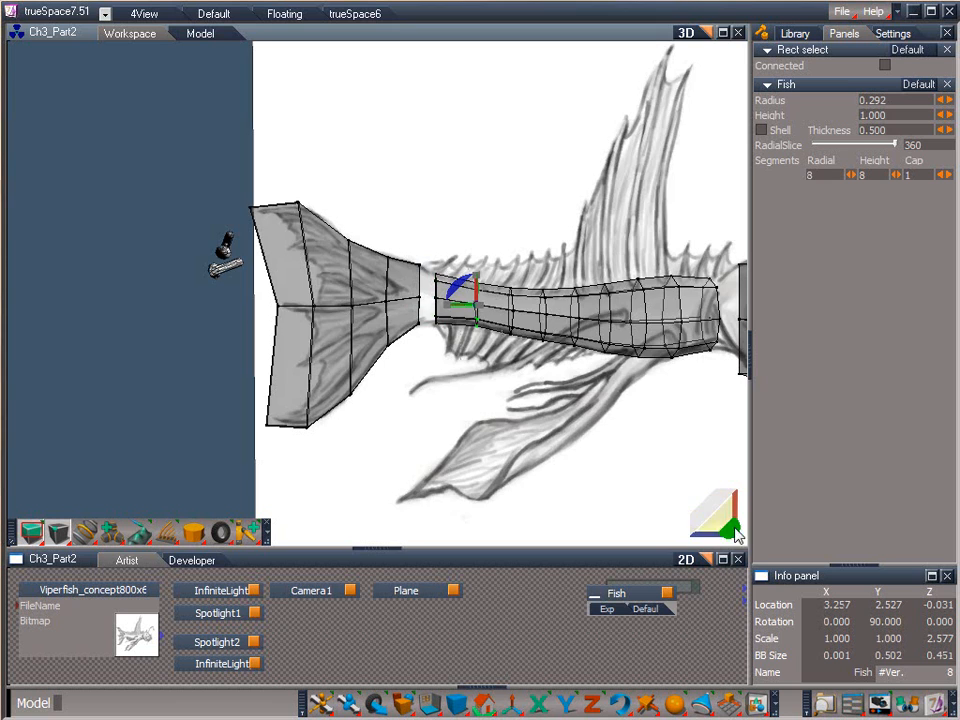
{"action": "mouse_move", "coordinate": [733, 525]}
{"action": "left_mouse_down"}
{"action": "mouse_move", "coordinate": [617, 454]}
{"action": "mouse_move", "coordinate": [161, 339]}
{"action": "mouse_move", "coordinate": [5, 360]}
{"action": "mouse_move", "coordinate": [745, 520]}
{"action": "mouse_move", "coordinate": [740, 541]}
{"action": "left_mouse_up"}
{"action": "left_click_drag", "start_coordinate": [511, 308], "coordinate": [499, 306]}
Select the edge loops outlining both sides of the tail fin and scale their height to about 2.17 along Z.
{"action": "left_click_drag", "start_coordinate": [727, 532], "coordinate": [594, 493]}
{"action": "left_click_drag", "start_coordinate": [720, 535], "coordinate": [465, 411]}
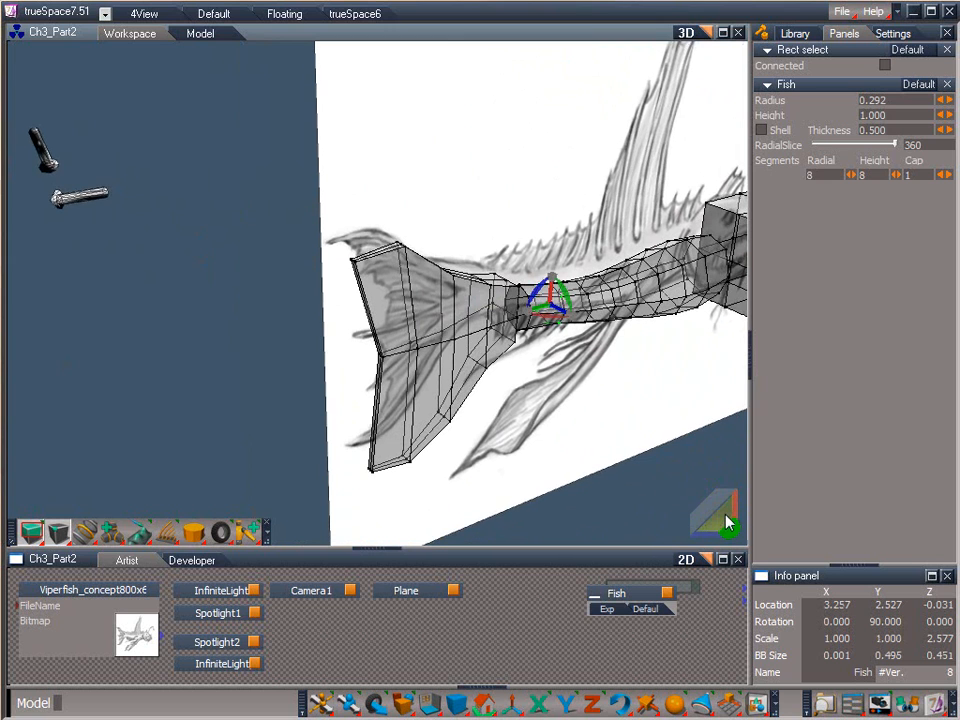
{"action": "left_click_drag", "start_coordinate": [729, 521], "coordinate": [776, 229]}
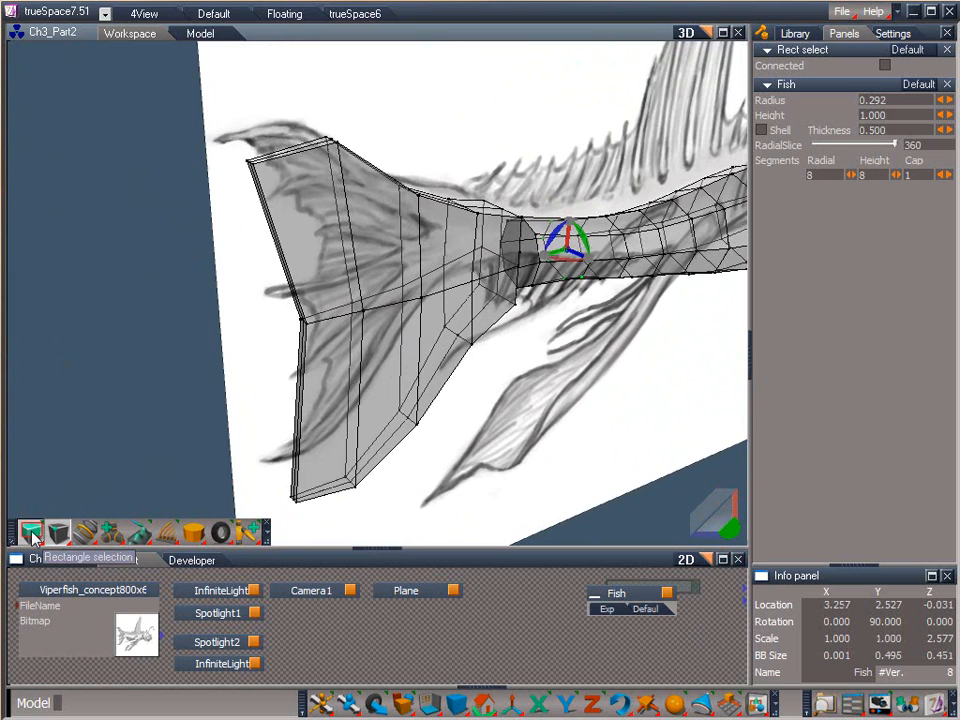
{"action": "left_click_drag", "start_coordinate": [31, 532], "coordinate": [31, 404]}
{"action": "left_click_drag", "start_coordinate": [57, 541], "coordinate": [87, 510]}
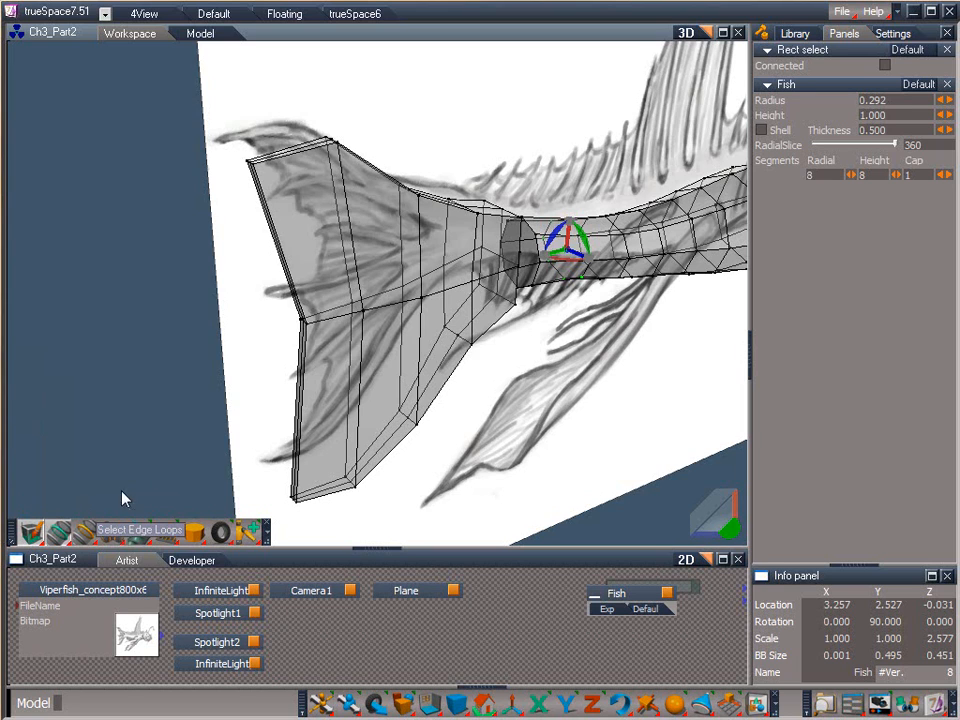
{"action": "left_click", "coordinate": [290, 447]}
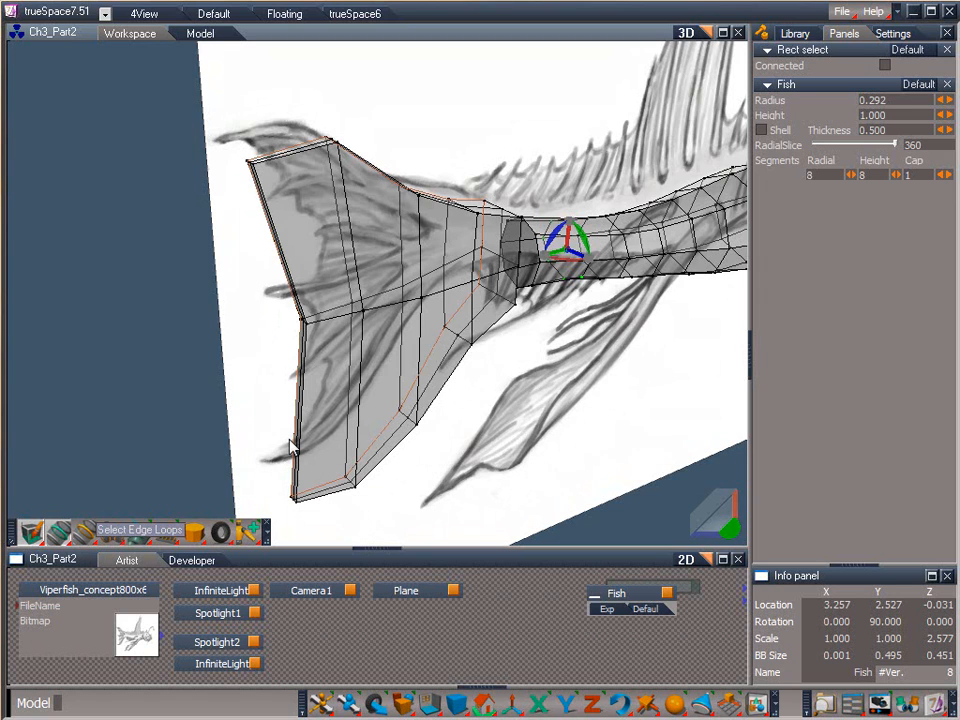
{"action": "left_click", "coordinate": [301, 446]}
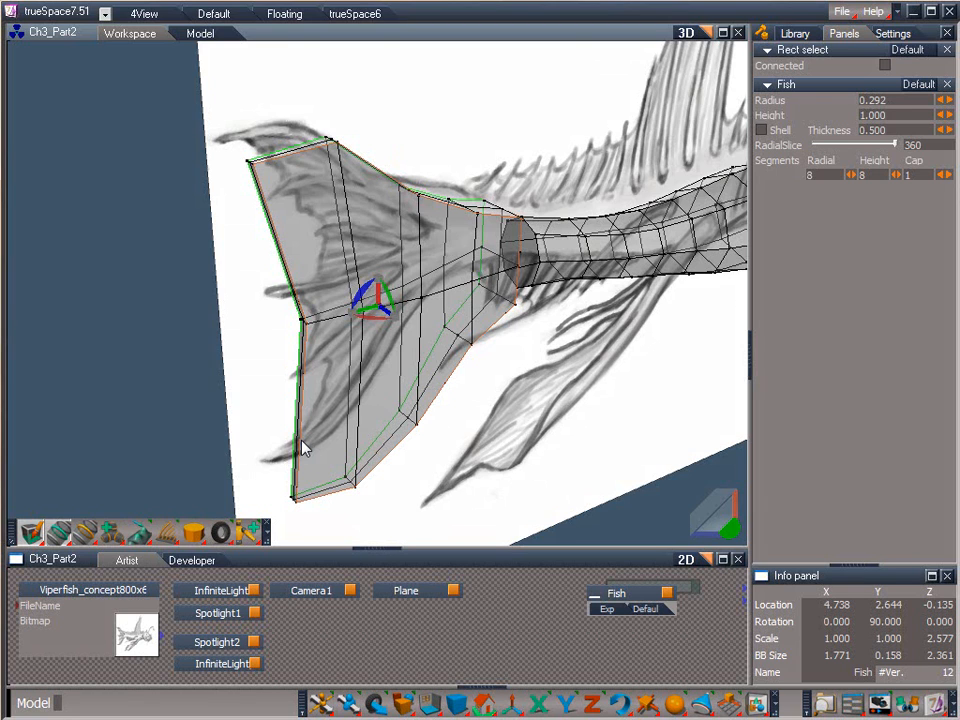
{"action": "left_click", "coordinate": [302, 441], "text": "ctrl"}
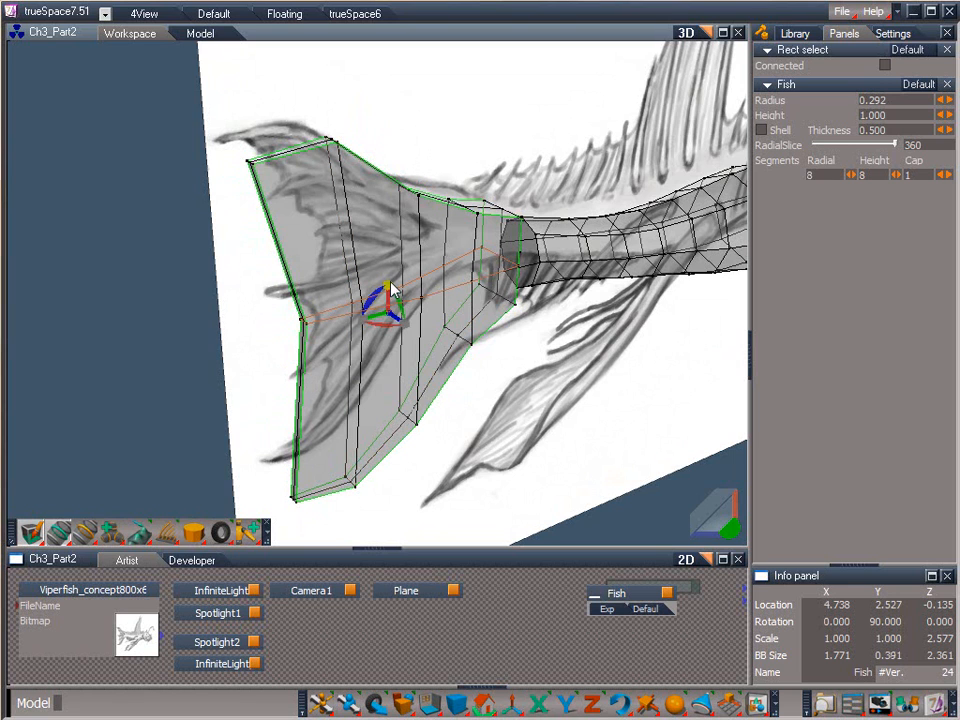
{"action": "left_click_drag", "start_coordinate": [392, 288], "coordinate": [394, 420]}
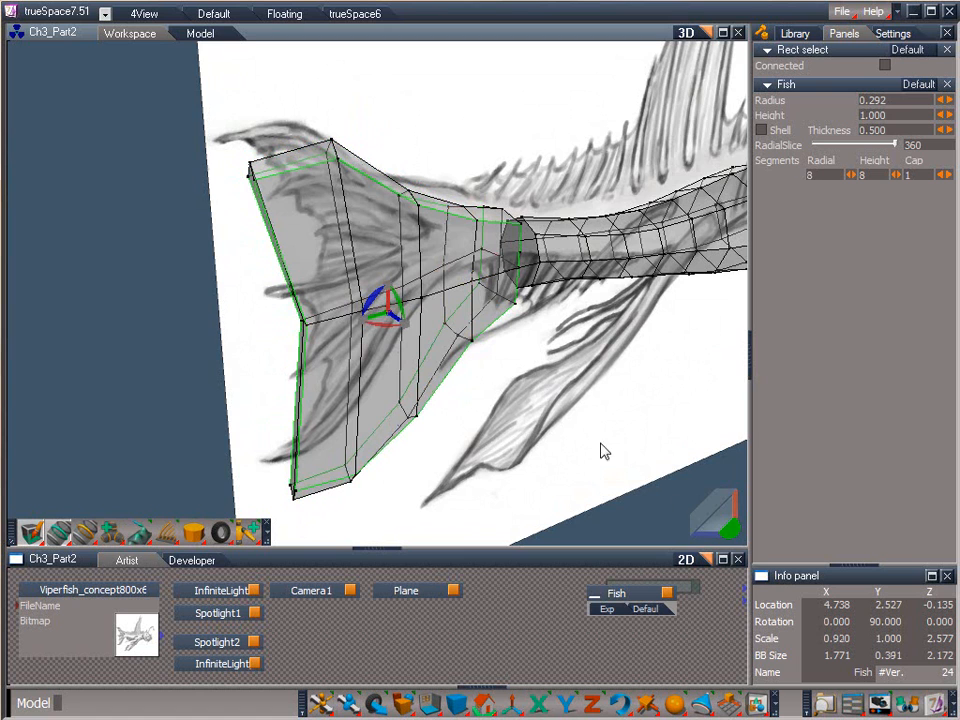
Scale the tail's two outline loops to about 1.65 long along X and move them to about X 4.71, Z -0.12.
{"action": "left_click_drag", "start_coordinate": [722, 530], "coordinate": [729, 524]}
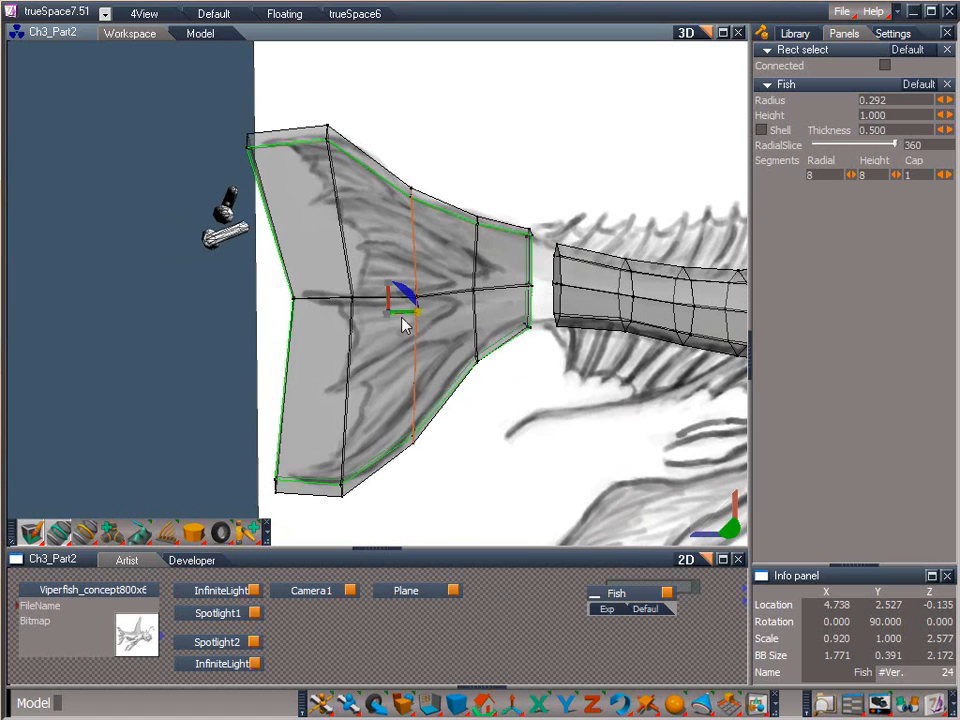
{"action": "left_click_drag", "start_coordinate": [402, 317], "coordinate": [306, 310]}
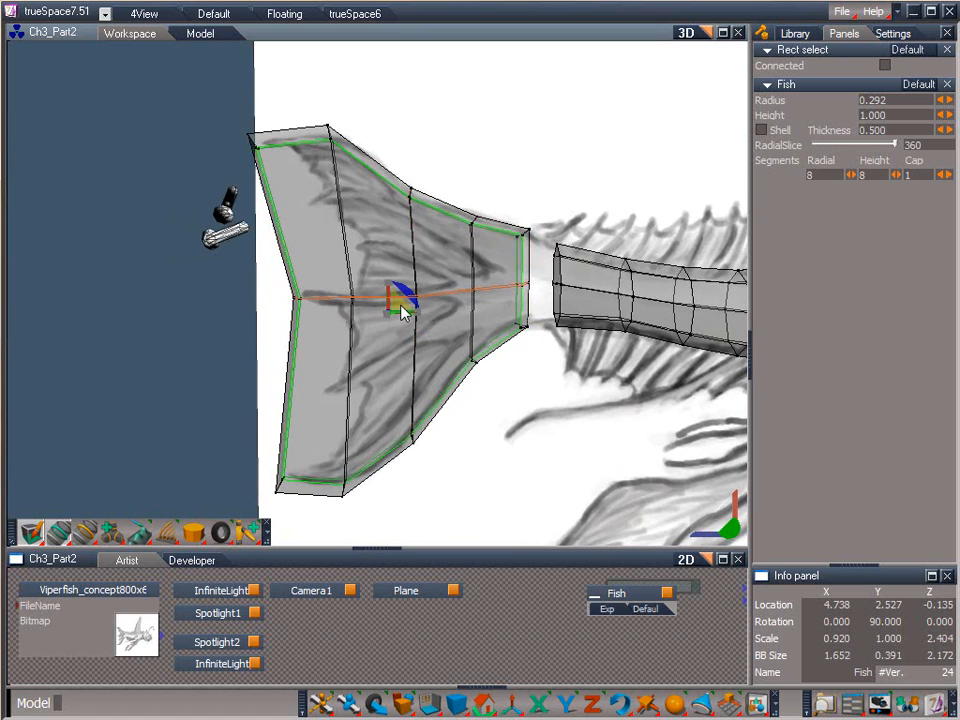
{"action": "left_click_drag", "start_coordinate": [399, 302], "coordinate": [448, 288]}
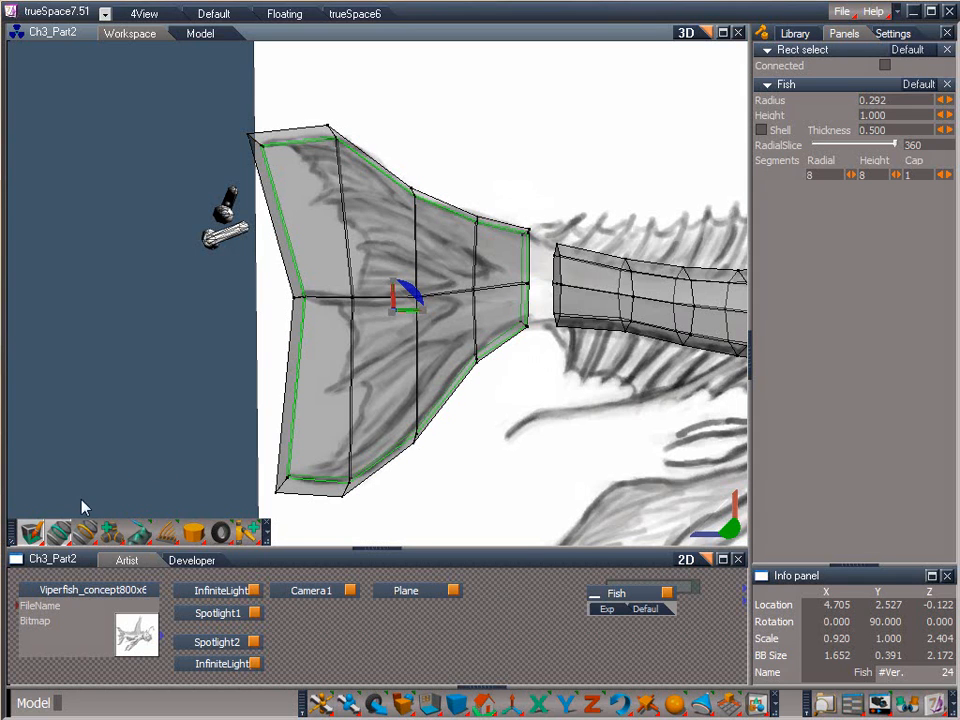
Select the cap face at the body's tail-side end and delete it.
{"action": "left_click_drag", "start_coordinate": [58, 531], "coordinate": [60, 490]}
{"action": "left_click_drag", "start_coordinate": [729, 526], "coordinate": [493, 386]}
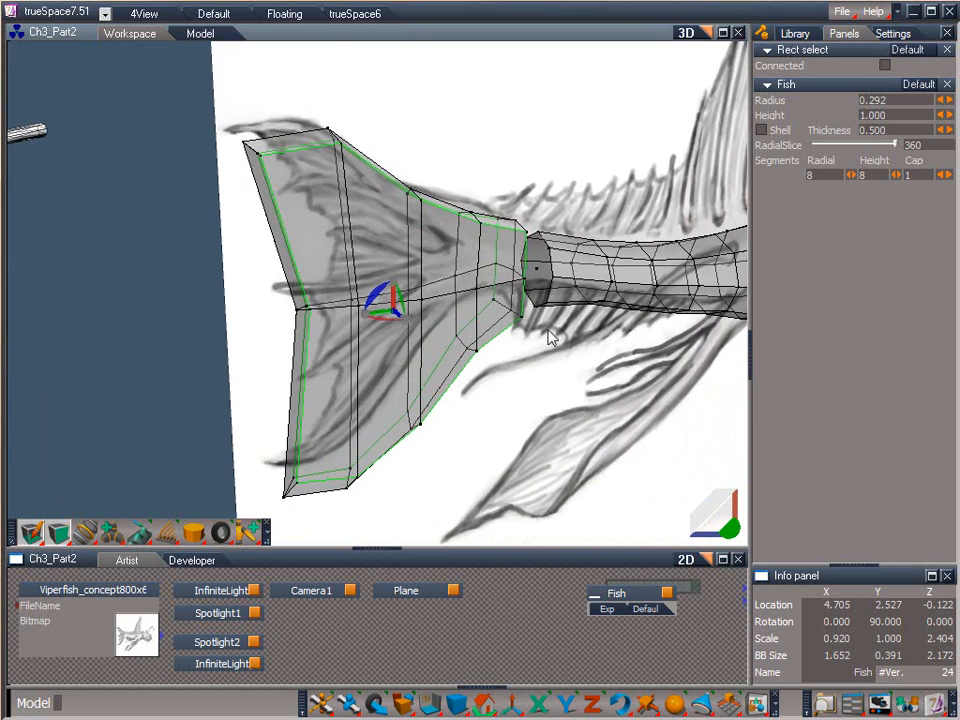
{"action": "left_click", "coordinate": [537, 285]}
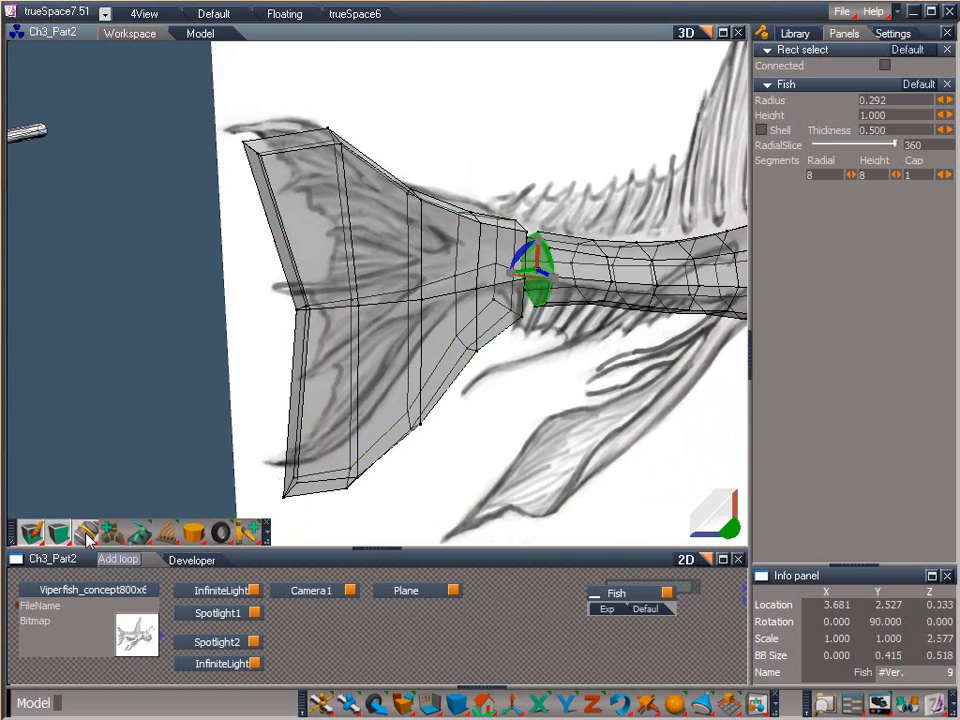
{"action": "left_click_drag", "start_coordinate": [87, 535], "coordinate": [79, 372]}
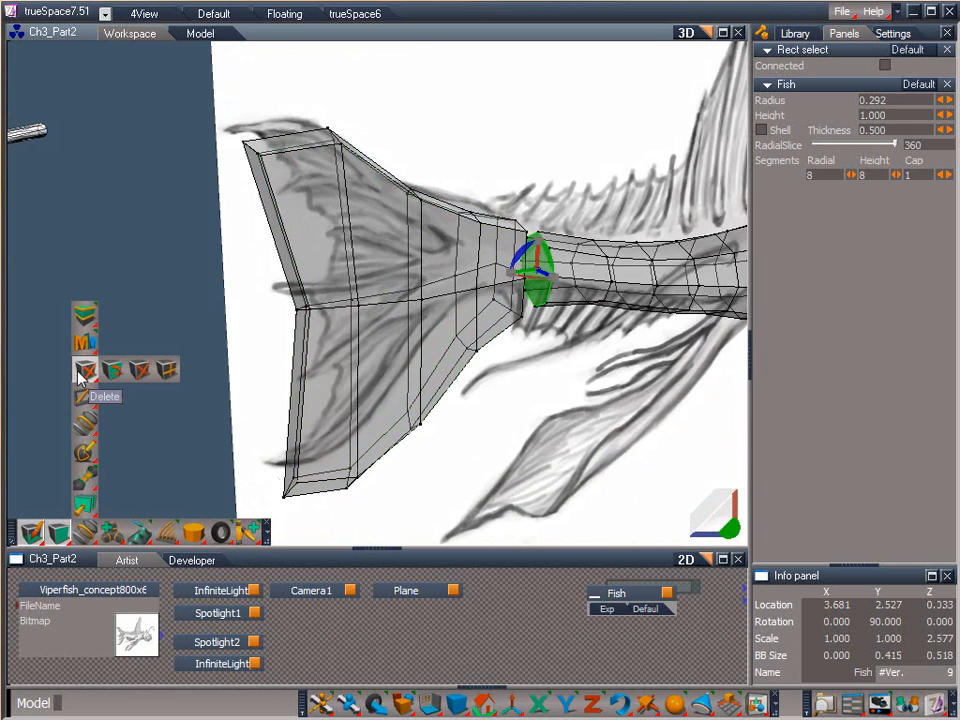
{"action": "left_click_drag", "start_coordinate": [79, 372], "coordinate": [79, 373]}
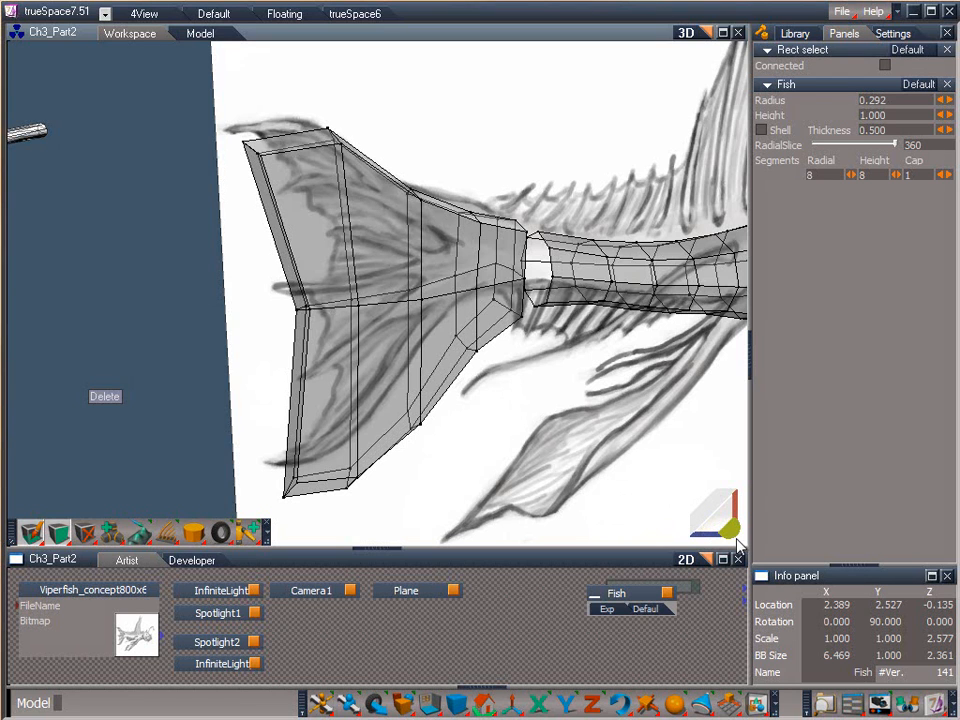
Select the faces closing the tail fin's body-side end with a rectangle selection and delete them.
{"action": "mouse_move", "coordinate": [732, 536]}
{"action": "left_mouse_down"}
{"action": "mouse_move", "coordinate": [913, 623]}
{"action": "mouse_move", "coordinate": [732, 536]}
{"action": "left_mouse_up"}
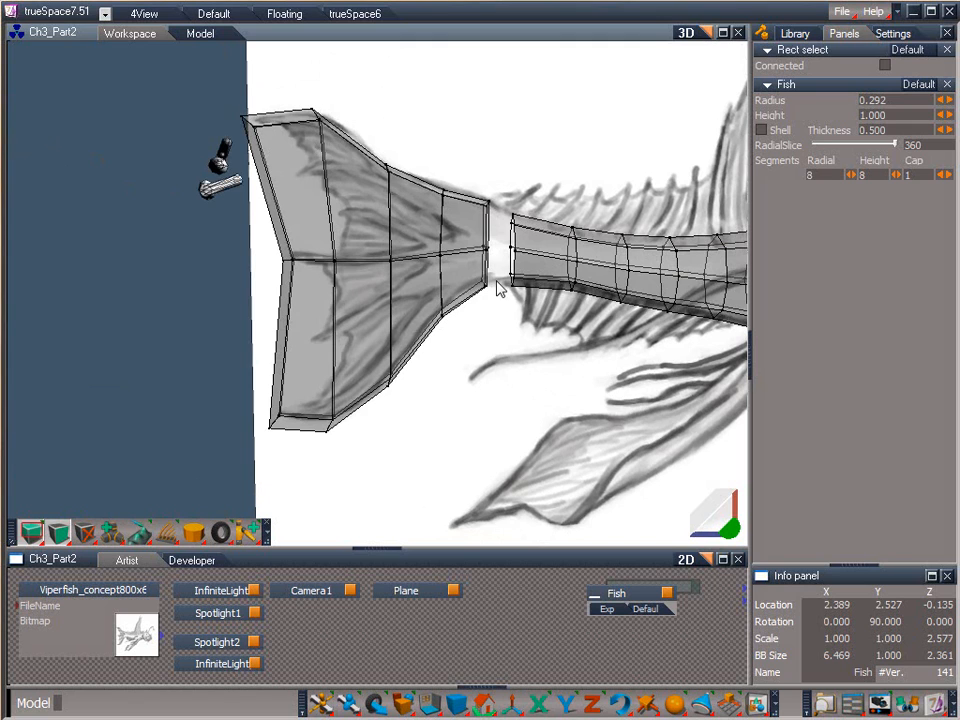
{"action": "left_click_drag", "start_coordinate": [469, 172], "coordinate": [503, 366]}
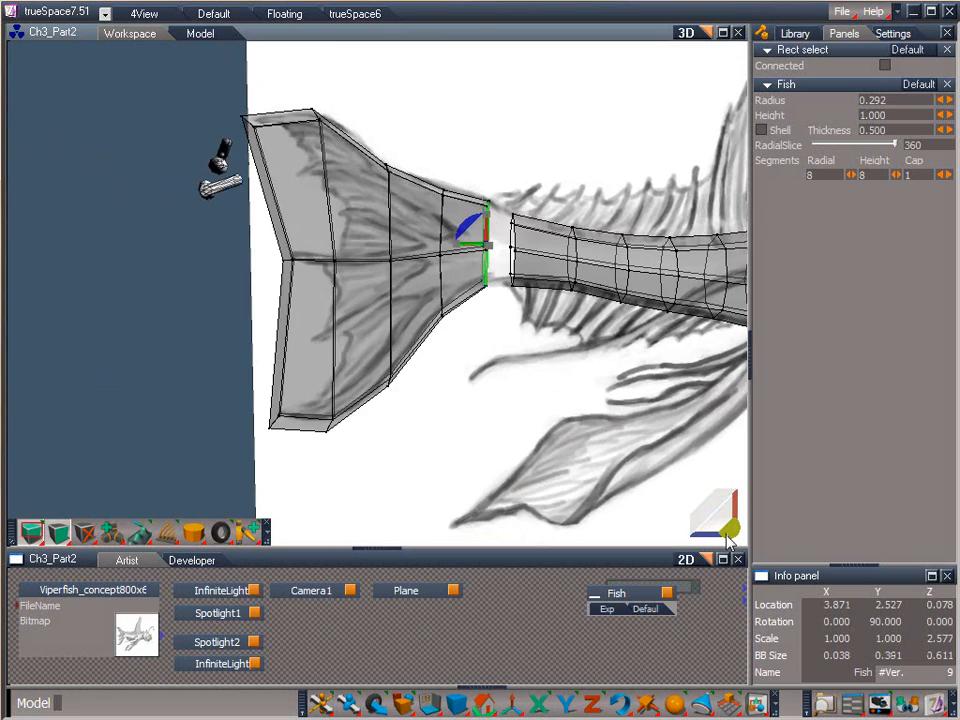
{"action": "mouse_move", "coordinate": [728, 530]}
{"action": "left_mouse_down"}
{"action": "mouse_move", "coordinate": [934, 447]}
{"action": "mouse_move", "coordinate": [718, 537]}
{"action": "left_mouse_up"}
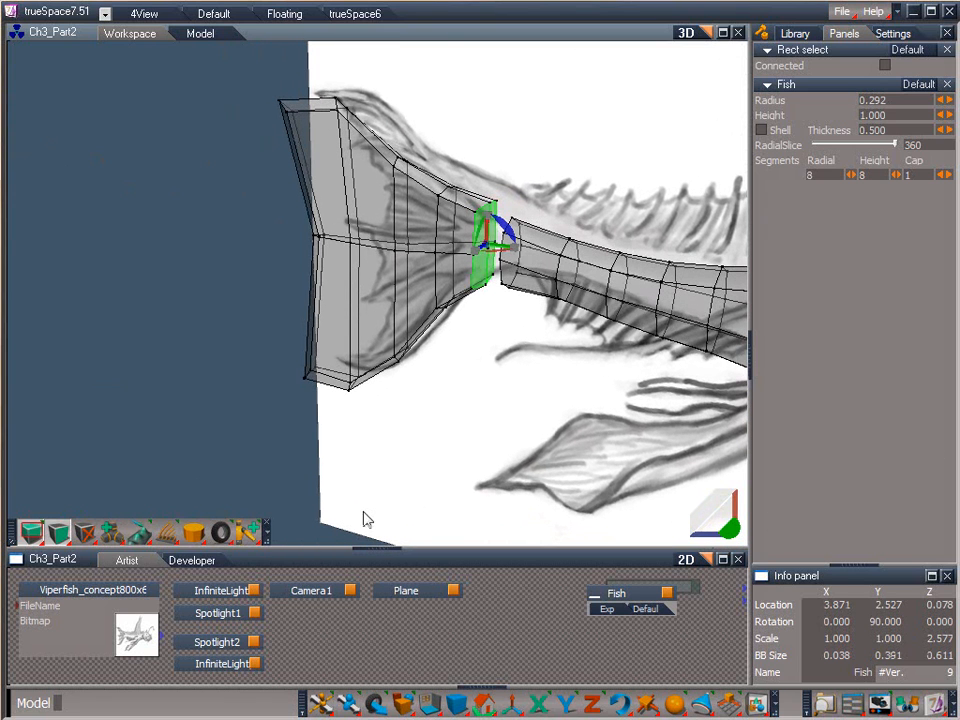
{"action": "left_click", "coordinate": [87, 537]}
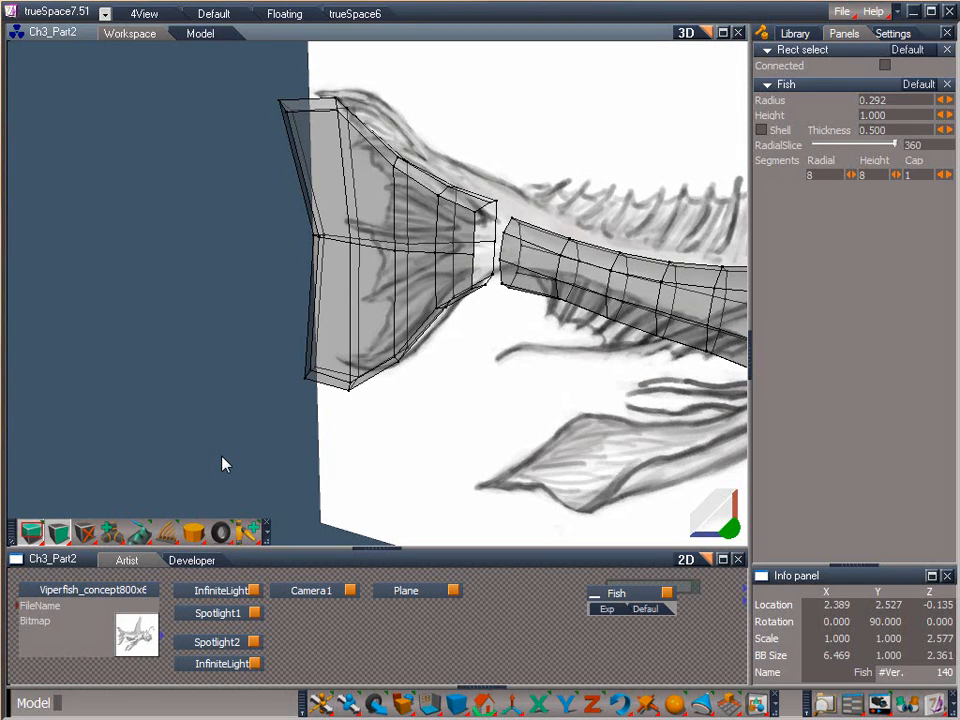
Select the facing upper edges on one side of the tail and body openings and form a face between them.
{"action": "left_click_drag", "start_coordinate": [31, 530], "coordinate": [32, 422]}
{"action": "left_click_drag", "start_coordinate": [56, 527], "coordinate": [54, 456]}
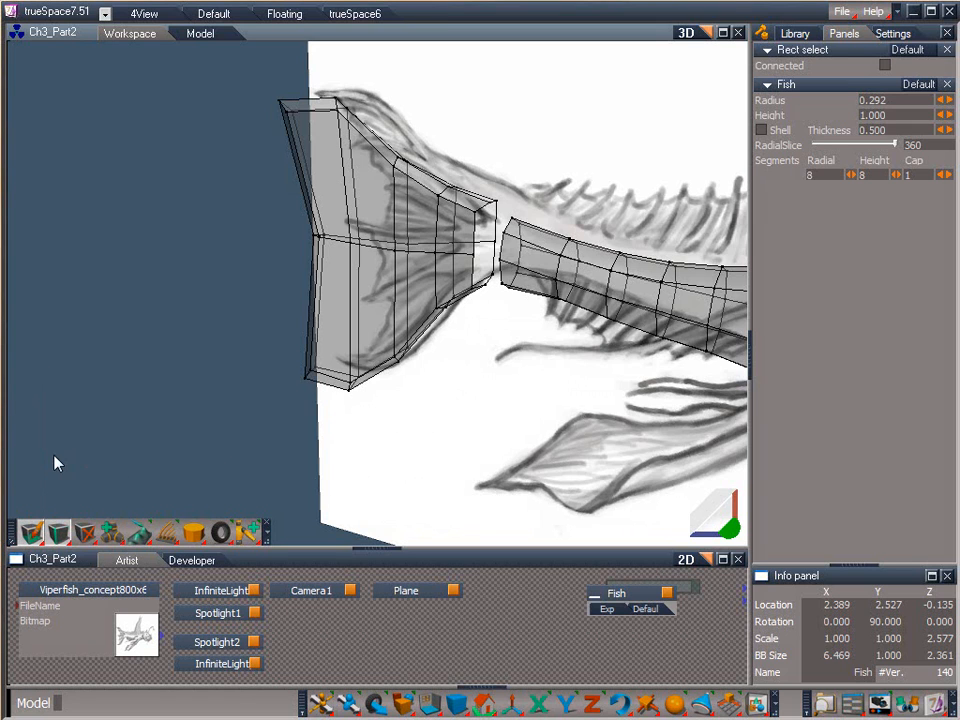
{"action": "left_click", "coordinate": [478, 243]}
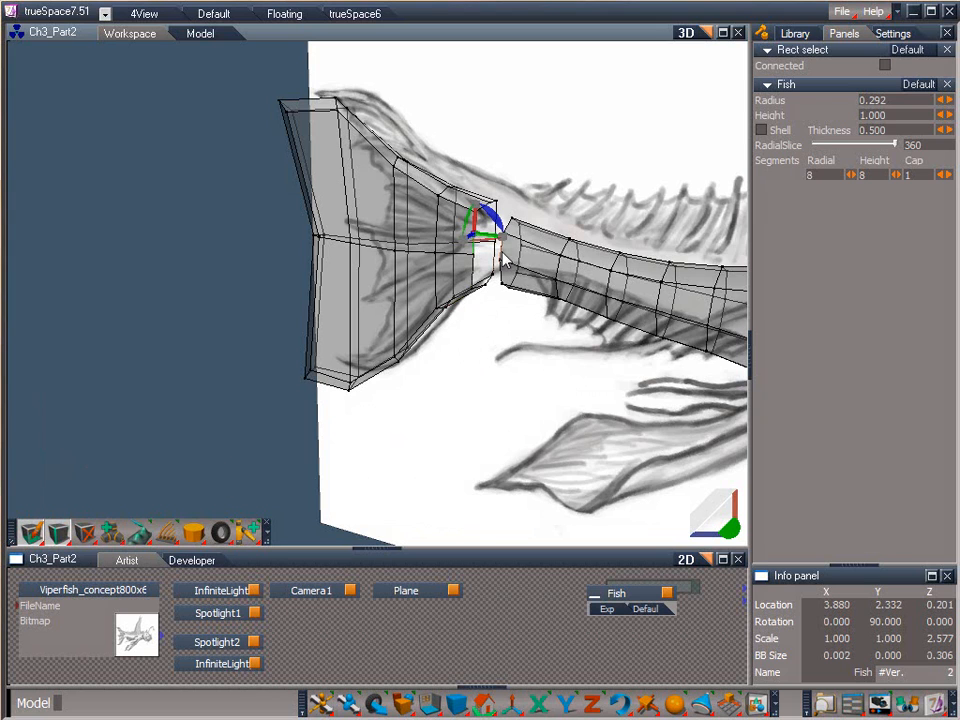
{"action": "left_click", "coordinate": [503, 255]}
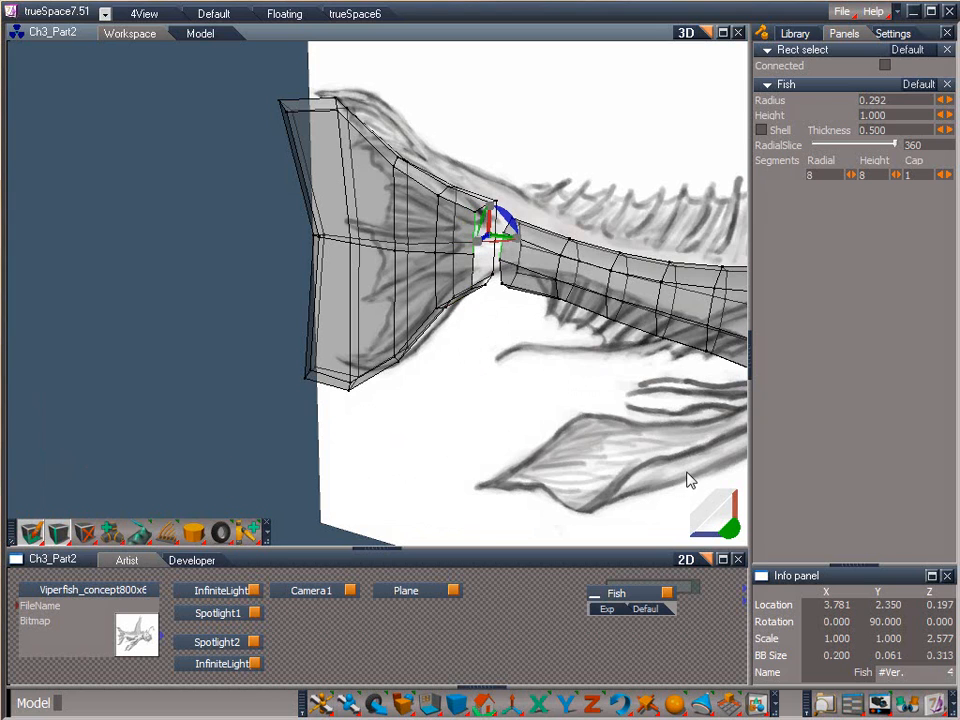
{"action": "left_click_drag", "start_coordinate": [724, 519], "coordinate": [552, 400]}
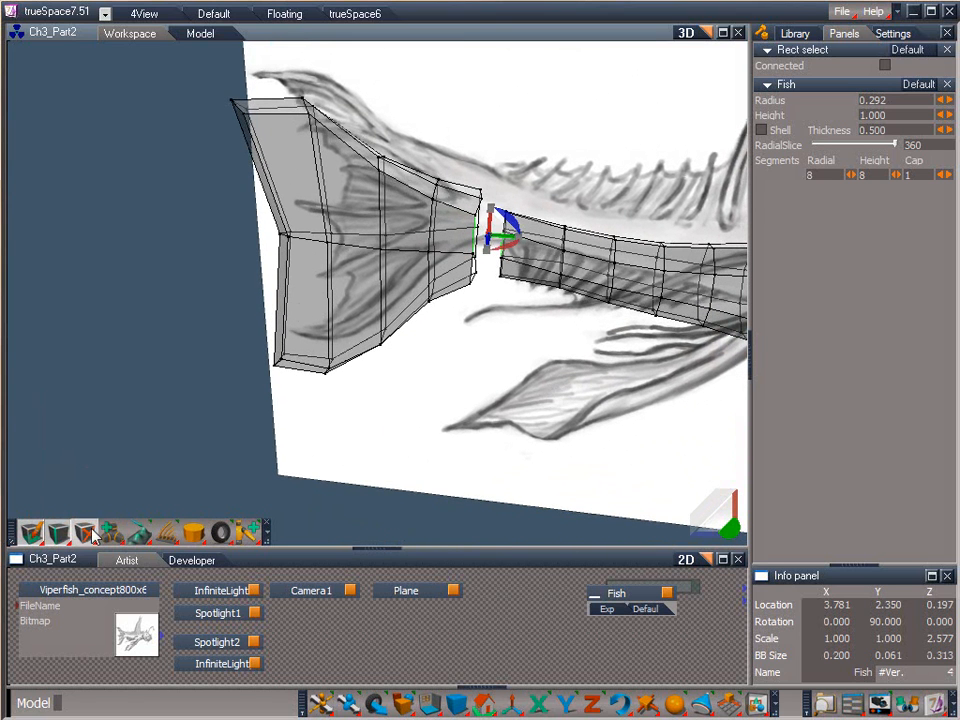
{"action": "left_click_drag", "start_coordinate": [88, 533], "coordinate": [168, 375]}
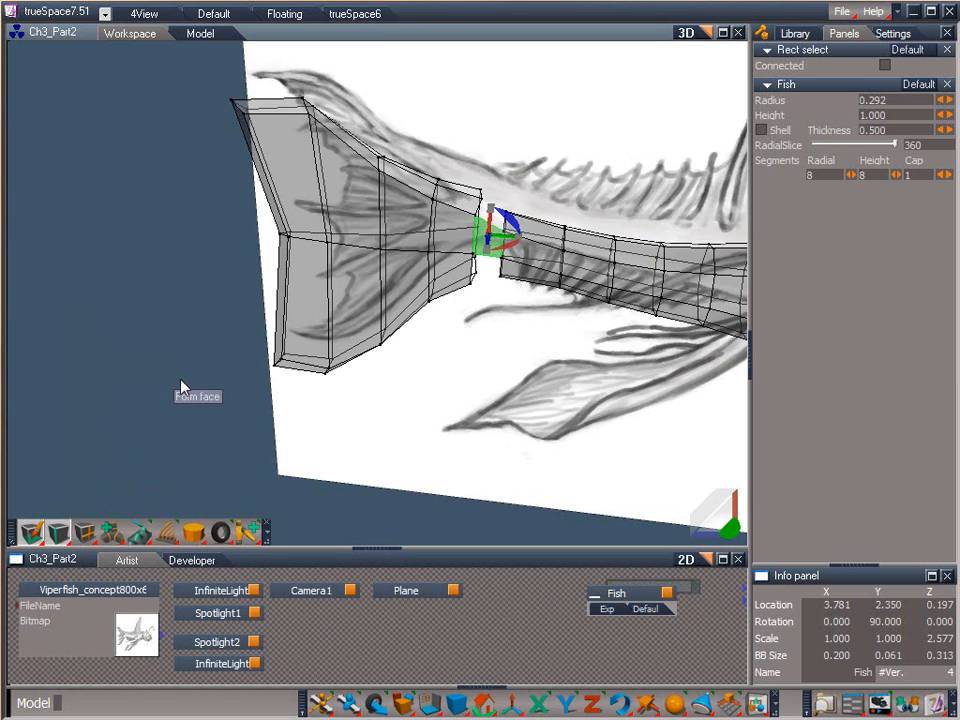
Form a face between the facing lower edges on the same side of the tail and body openings.
{"action": "left_click", "coordinate": [732, 527]}
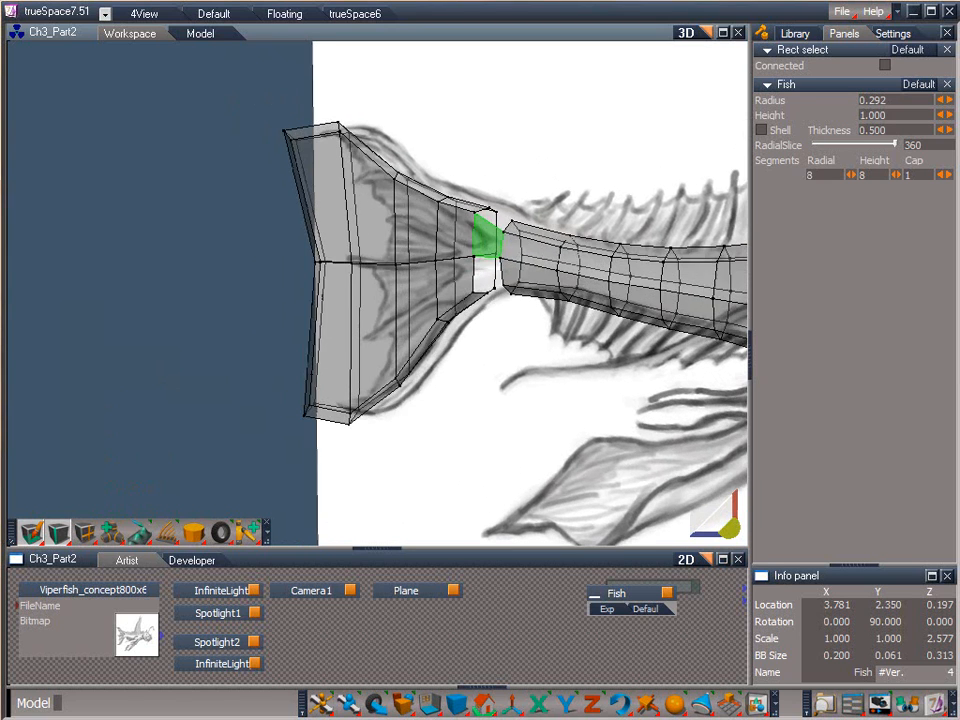
{"action": "left_click", "coordinate": [500, 272]}
{"action": "left_click", "coordinate": [474, 281], "text": "ctrl"}
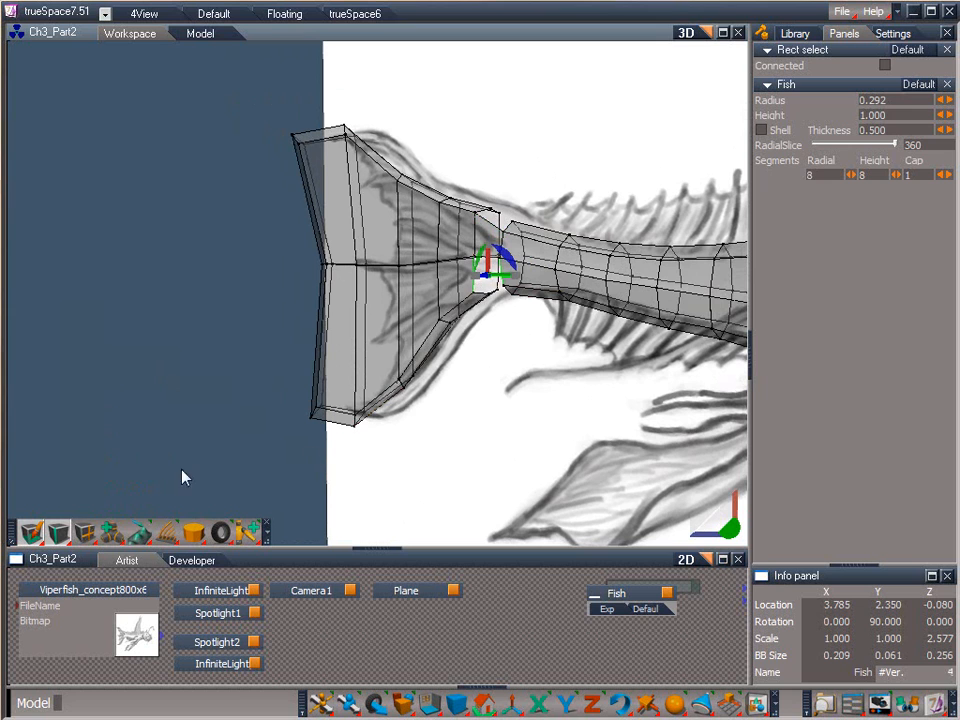
{"action": "left_click", "coordinate": [85, 532]}
Bridge the underside of the tail-body gap by forming two faces between the facing bottom edge pairs.
{"action": "left_click_drag", "start_coordinate": [730, 527], "coordinate": [564, 379]}
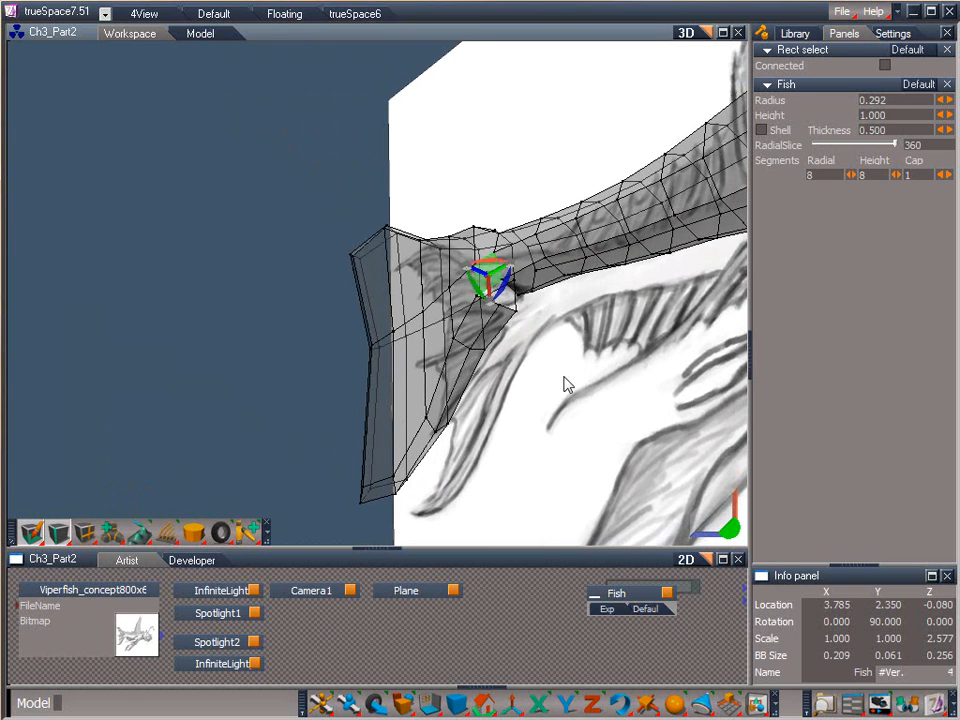
{"action": "left_click_drag", "start_coordinate": [512, 296], "coordinate": [525, 316]}
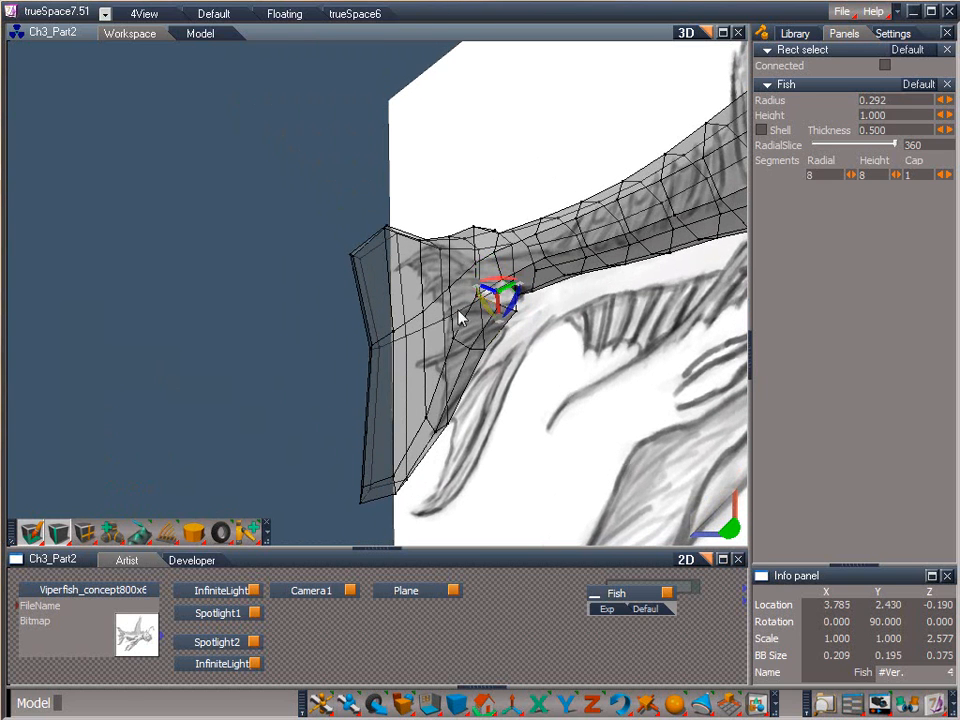
{"action": "left_click_drag", "start_coordinate": [738, 528], "coordinate": [958, 443]}
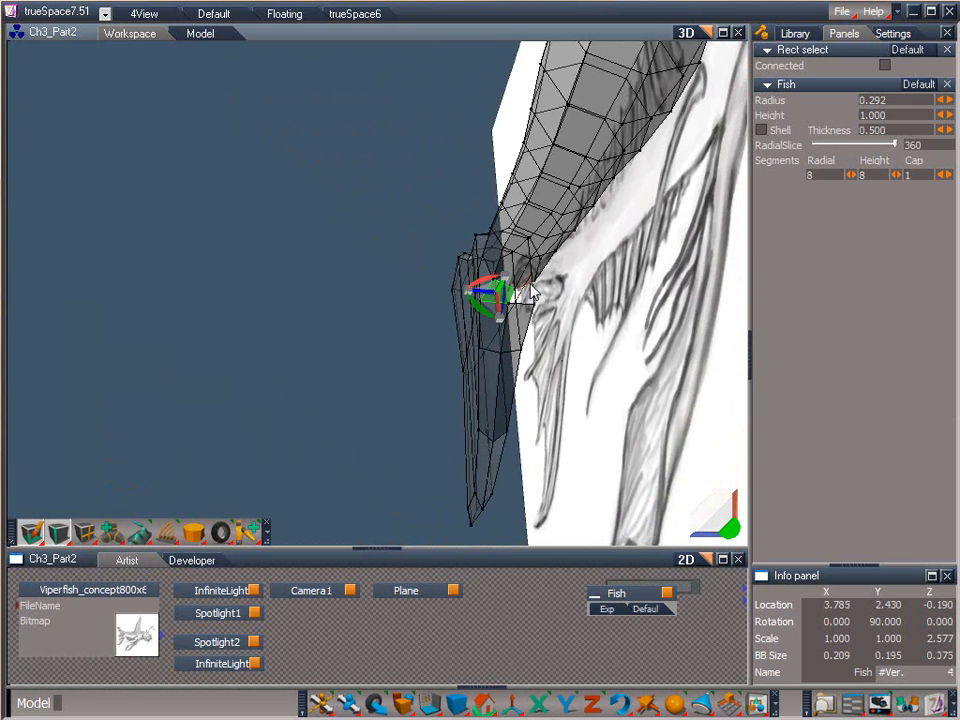
{"action": "left_click", "coordinate": [531, 287]}
{"action": "left_click", "coordinate": [525, 306]}
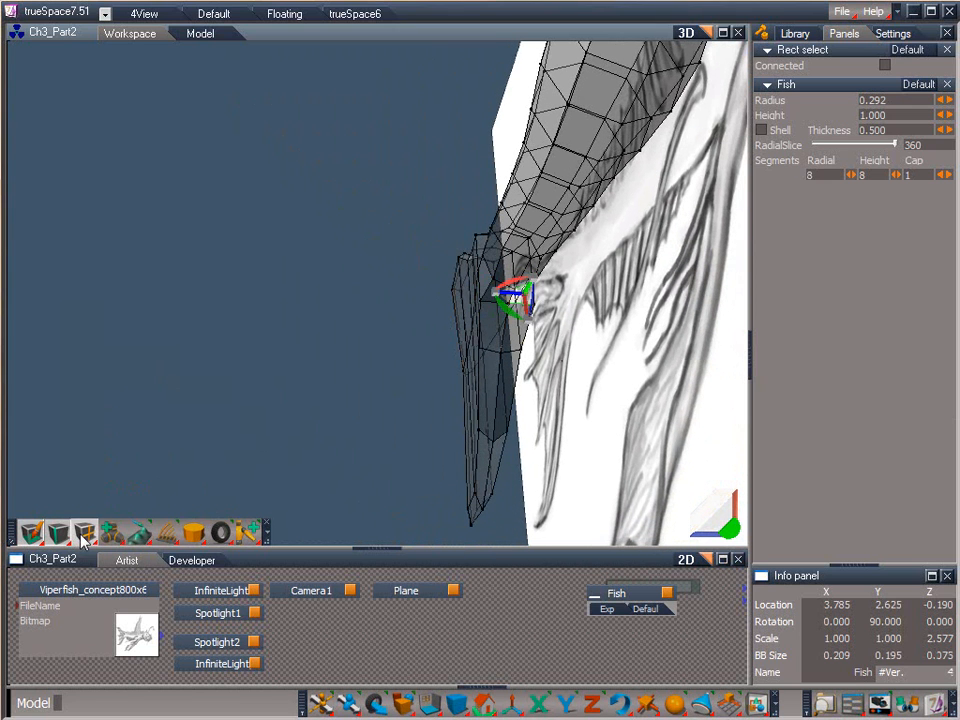
Form the lower and upper faces bridging the tail-body gap on the opposite side.
{"action": "left_click_drag", "start_coordinate": [732, 530], "coordinate": [155, 125]}
{"action": "mouse_move", "coordinate": [518, 290]}
{"action": "left_mouse_down"}
{"action": "mouse_move", "coordinate": [546, 289]}
{"action": "mouse_move", "coordinate": [525, 300]}
{"action": "left_mouse_up"}
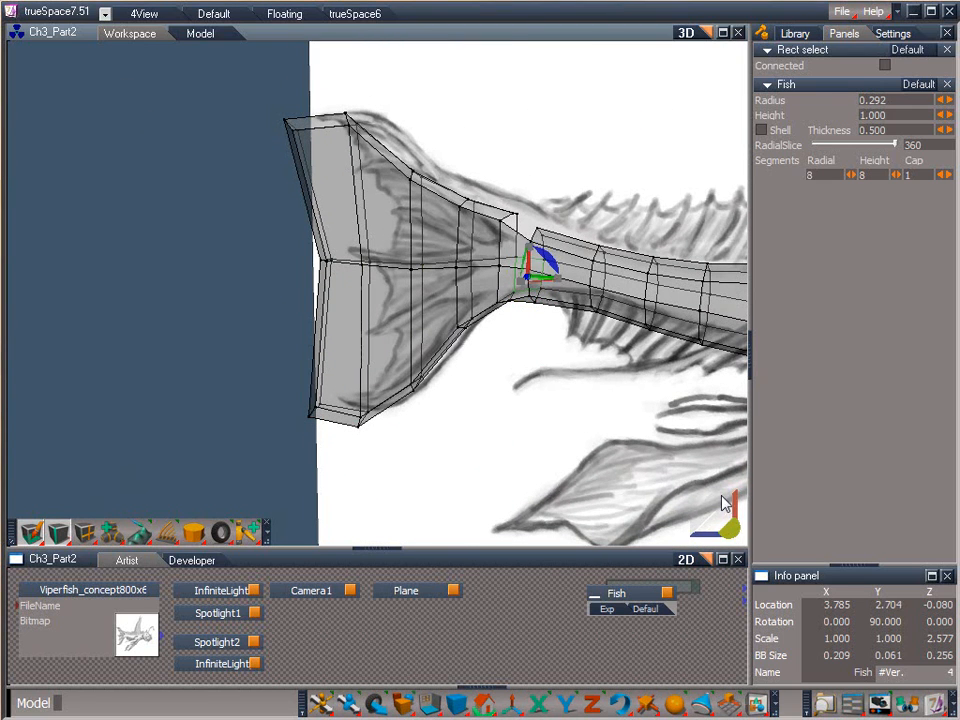
{"action": "left_click_drag", "start_coordinate": [730, 528], "coordinate": [503, 300]}
{"action": "left_click", "coordinate": [545, 254]}
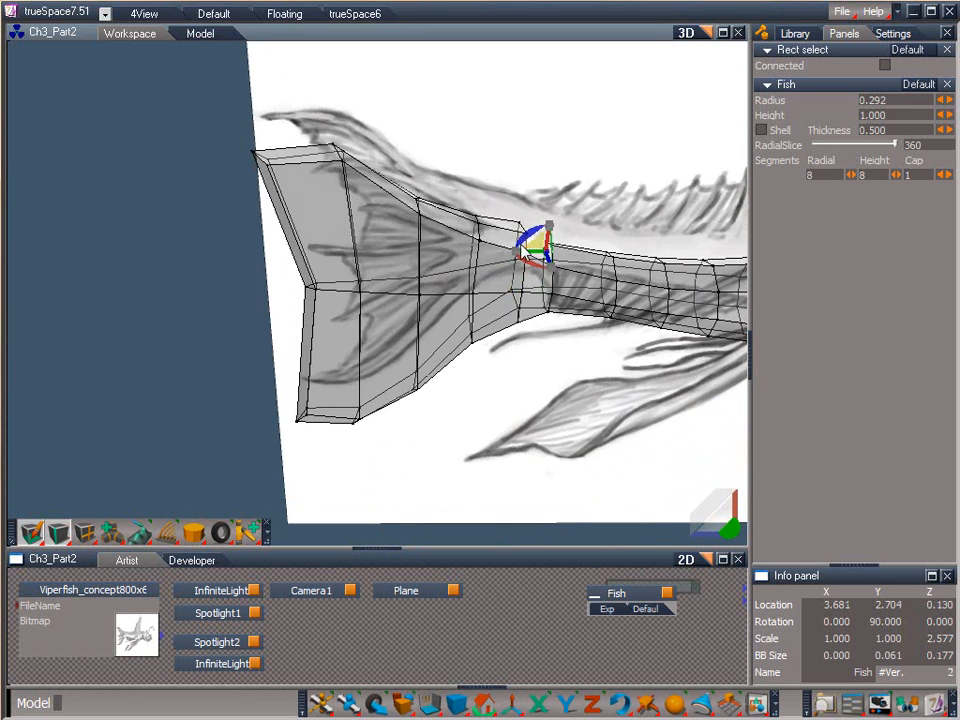
{"action": "left_click", "coordinate": [521, 229], "text": "ctrl"}
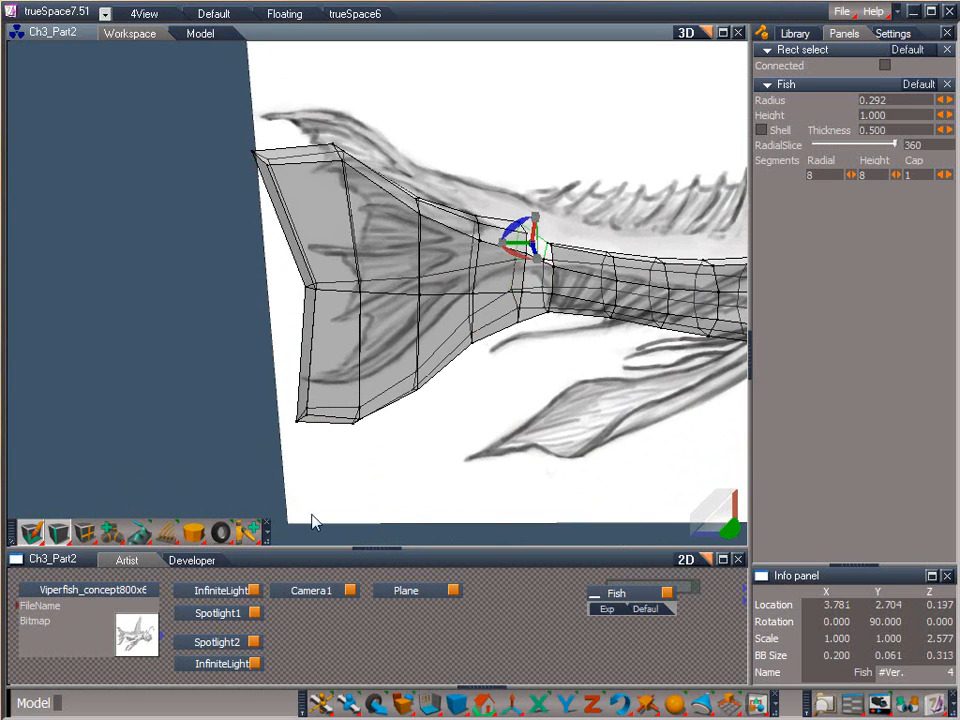
Form two faces between the facing top edge pairs of the tail and body, then clear the selection.
{"action": "left_click_drag", "start_coordinate": [726, 524], "coordinate": [576, 276]}
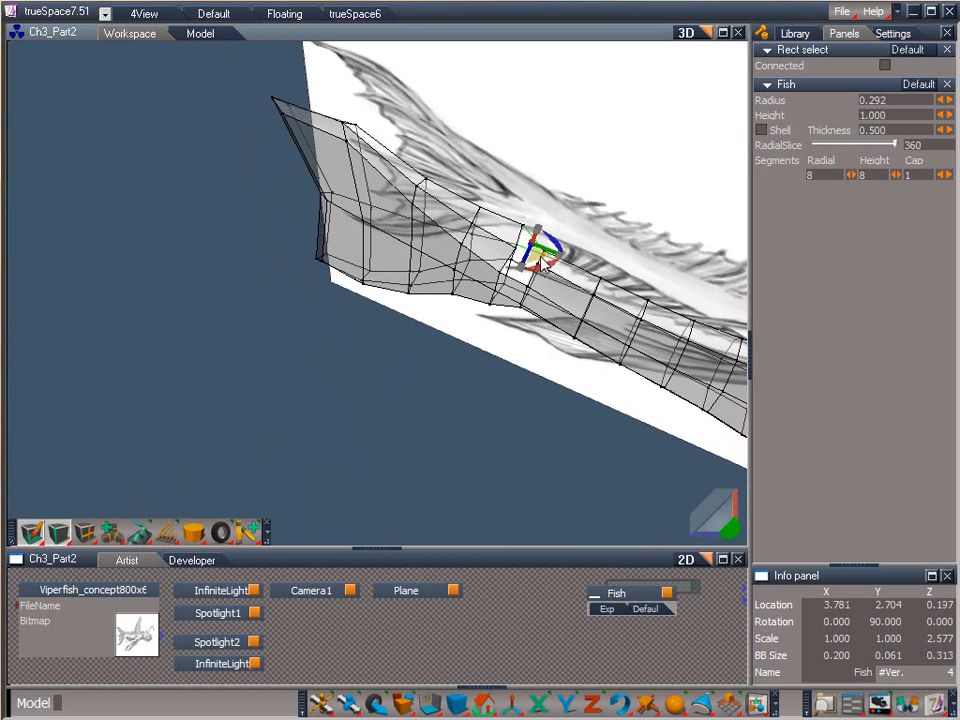
{"action": "left_click", "coordinate": [540, 256]}
{"action": "left_click", "coordinate": [519, 237], "text": "ctrl"}
{"action": "left_click", "coordinate": [95, 525]}
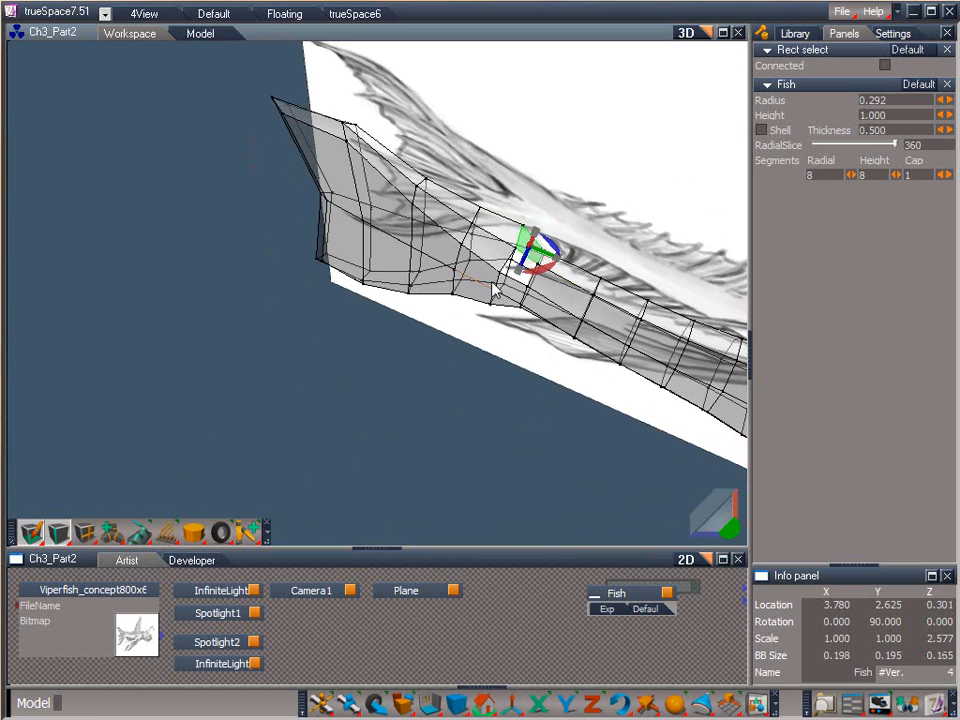
{"action": "left_click", "coordinate": [507, 264]}
{"action": "left_click", "coordinate": [523, 284], "text": "ctrl"}
{"action": "left_click", "coordinate": [90, 537]}
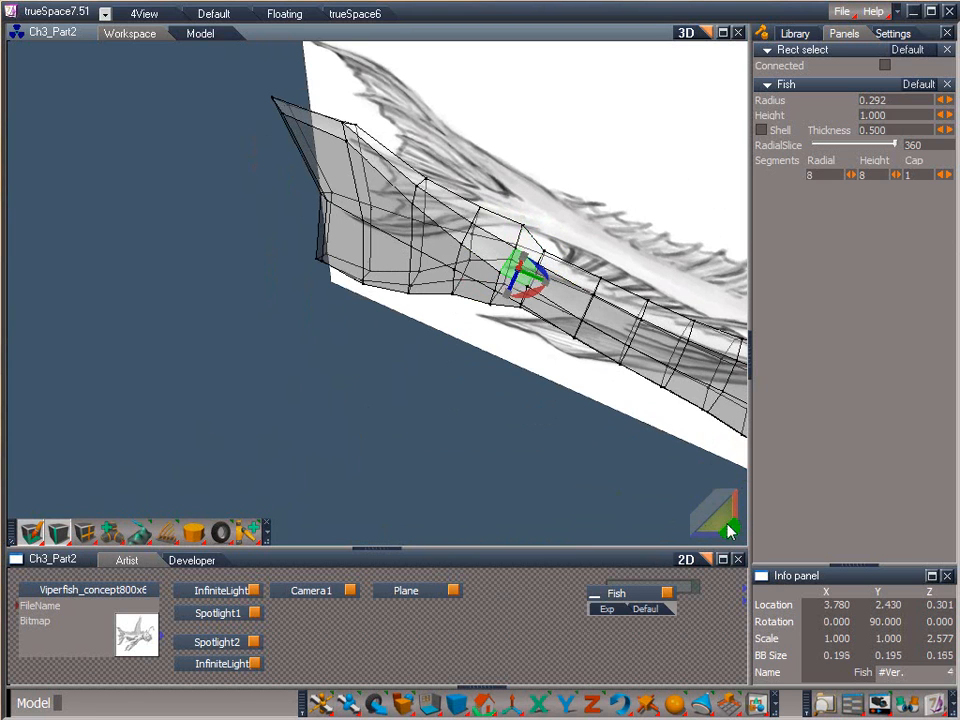
{"action": "left_click_drag", "start_coordinate": [727, 527], "coordinate": [505, 716]}
{"action": "left_click", "coordinate": [612, 462]}
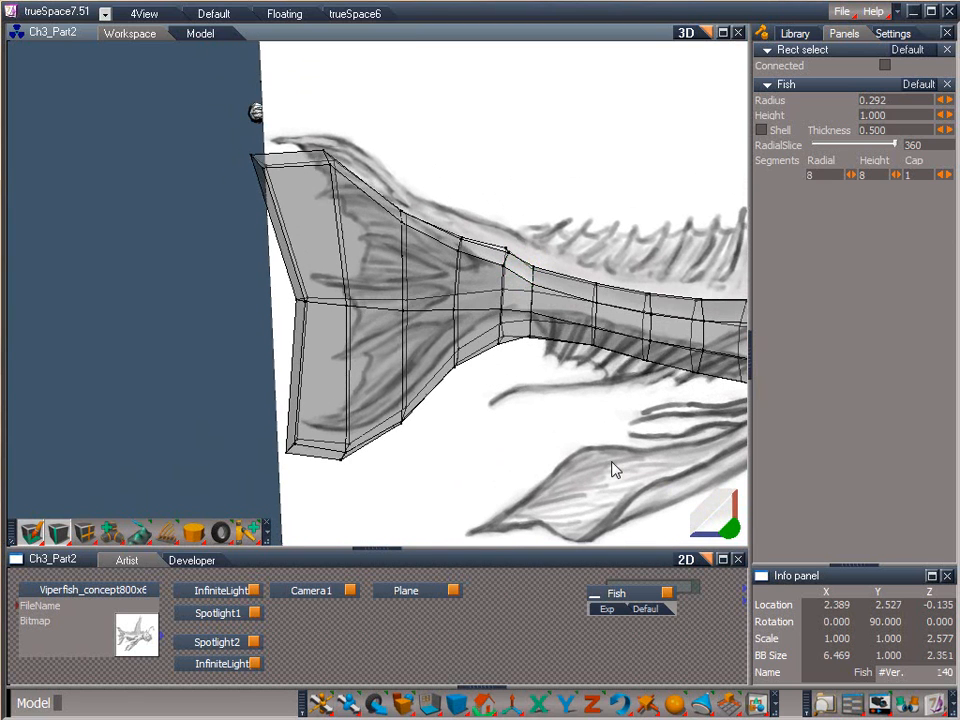
Select the four corner vertices of the tail fin's body-side end and scale their width to about 0.364 along Y.
{"action": "left_click_drag", "start_coordinate": [729, 525], "coordinate": [686, 582]}
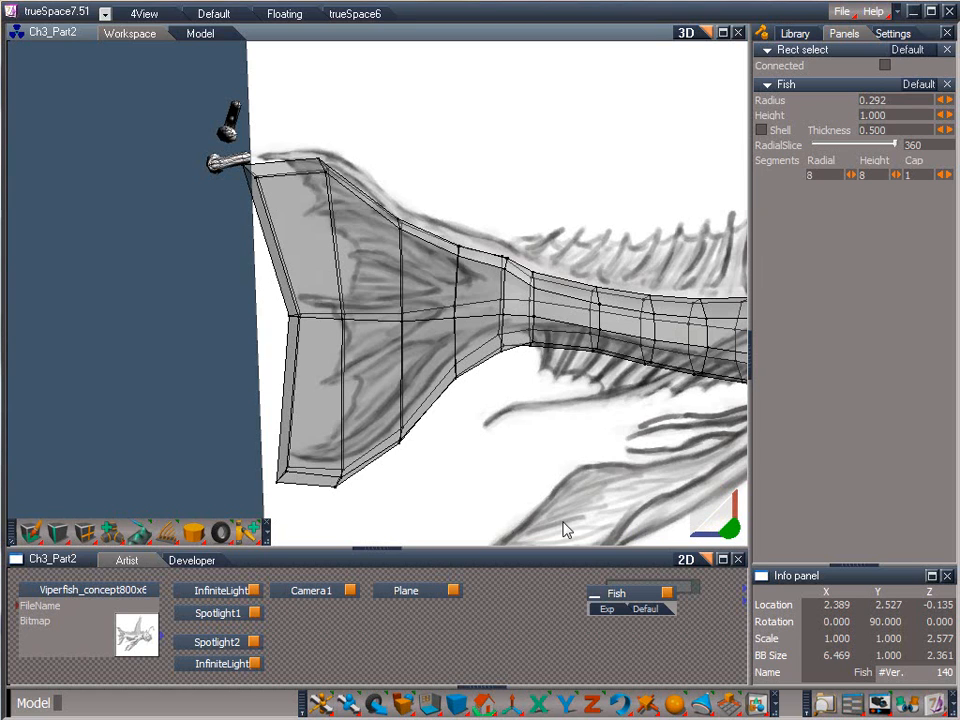
{"action": "left_click_drag", "start_coordinate": [30, 530], "coordinate": [28, 456]}
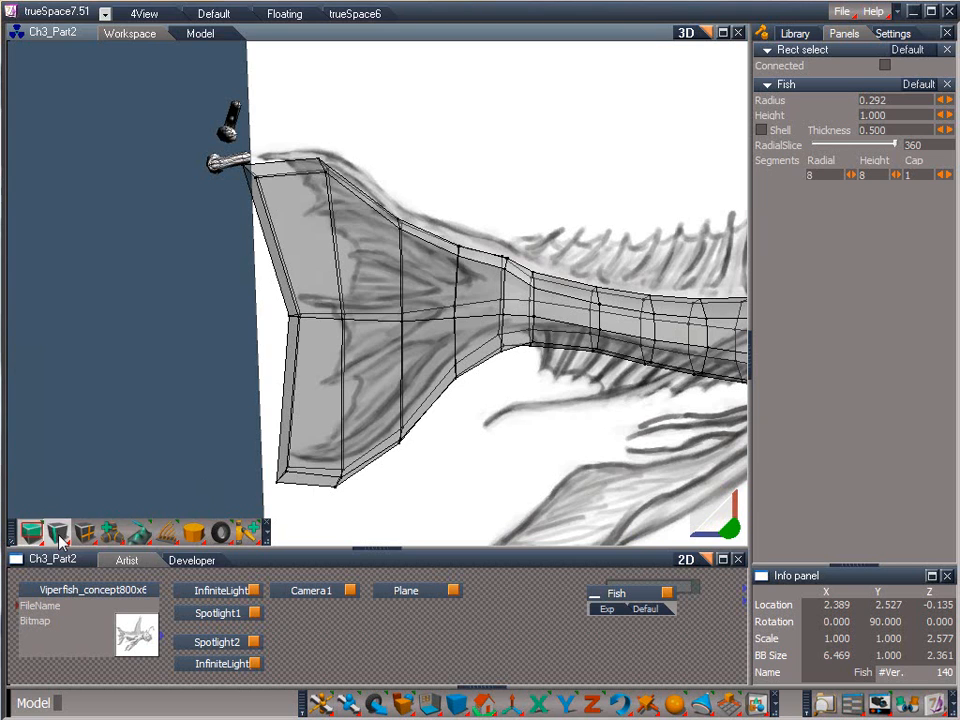
{"action": "left_click_drag", "start_coordinate": [57, 531], "coordinate": [58, 424]}
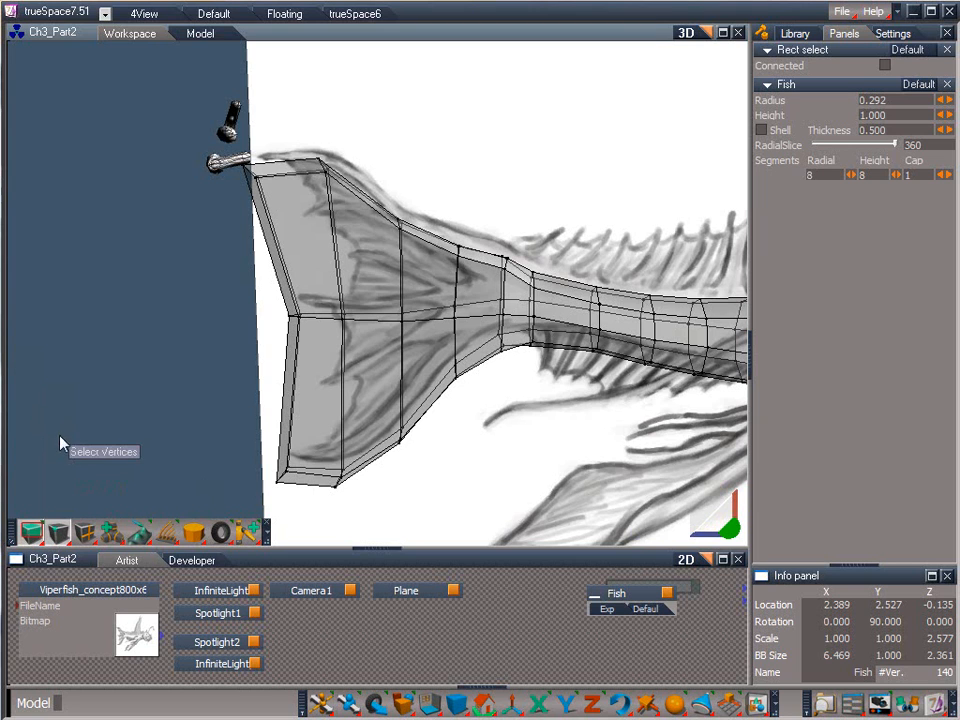
{"action": "left_click_drag", "start_coordinate": [729, 535], "coordinate": [831, 425]}
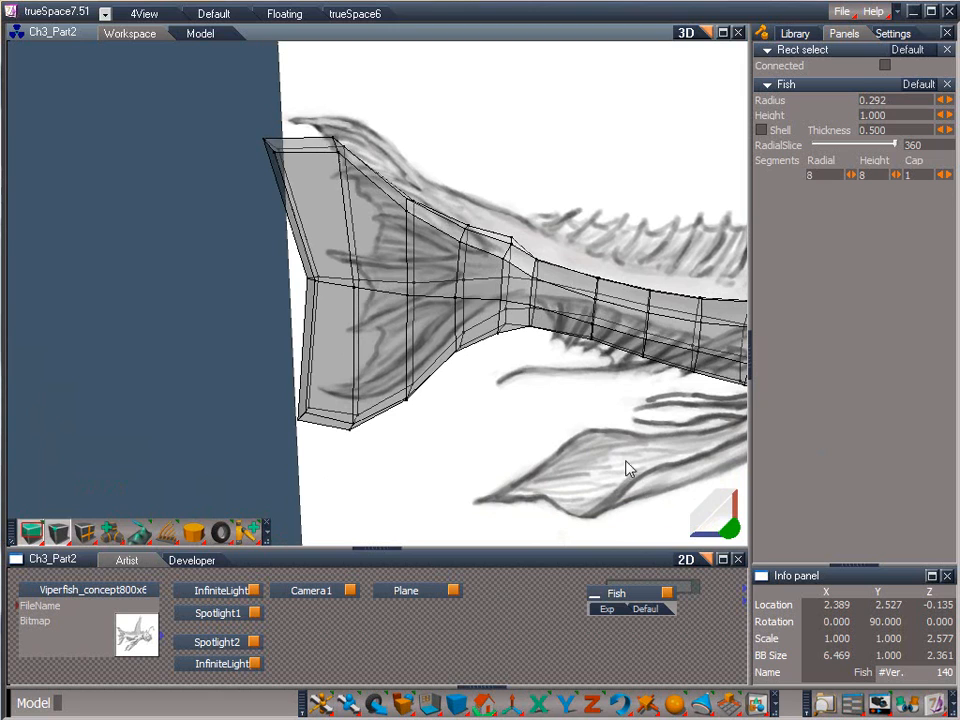
{"action": "left_click", "coordinate": [514, 311]}
{"action": "left_click", "coordinate": [505, 334]}
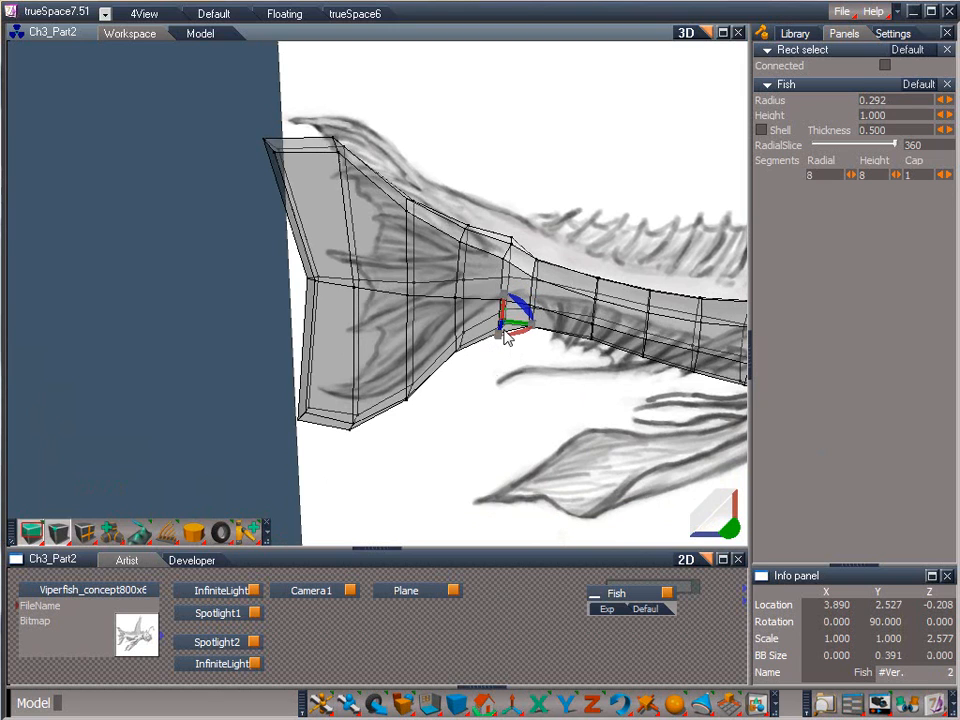
{"action": "left_click", "coordinate": [509, 241]}
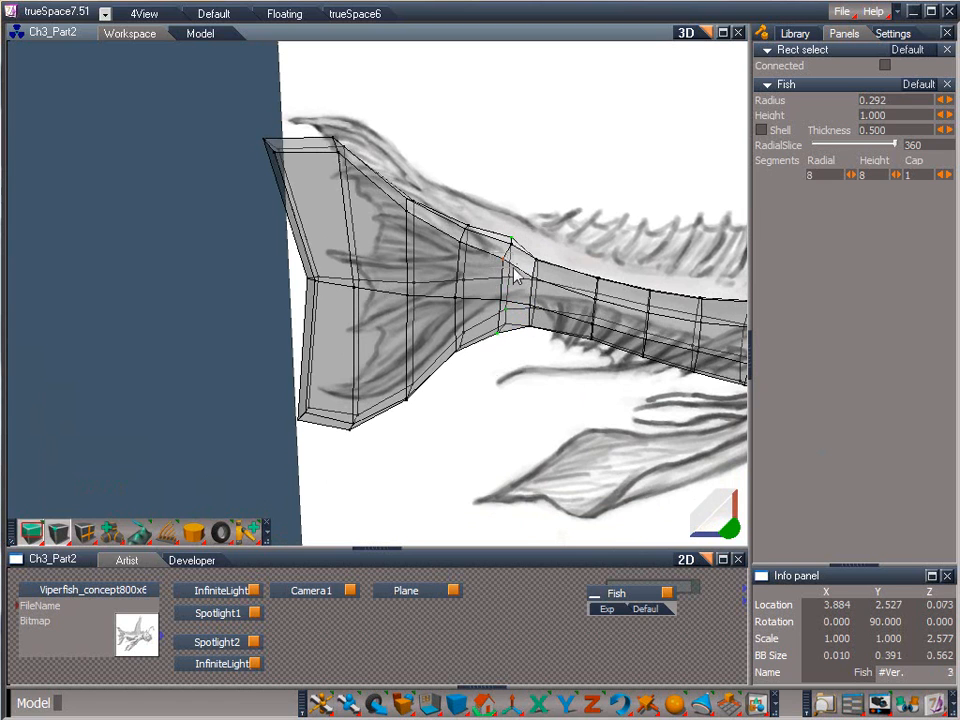
{"action": "left_click", "coordinate": [514, 272]}
{"action": "mouse_move", "coordinate": [733, 536]}
{"action": "left_mouse_down"}
{"action": "mouse_move", "coordinate": [844, 373]}
{"action": "mouse_move", "coordinate": [850, 330]}
{"action": "left_mouse_up"}
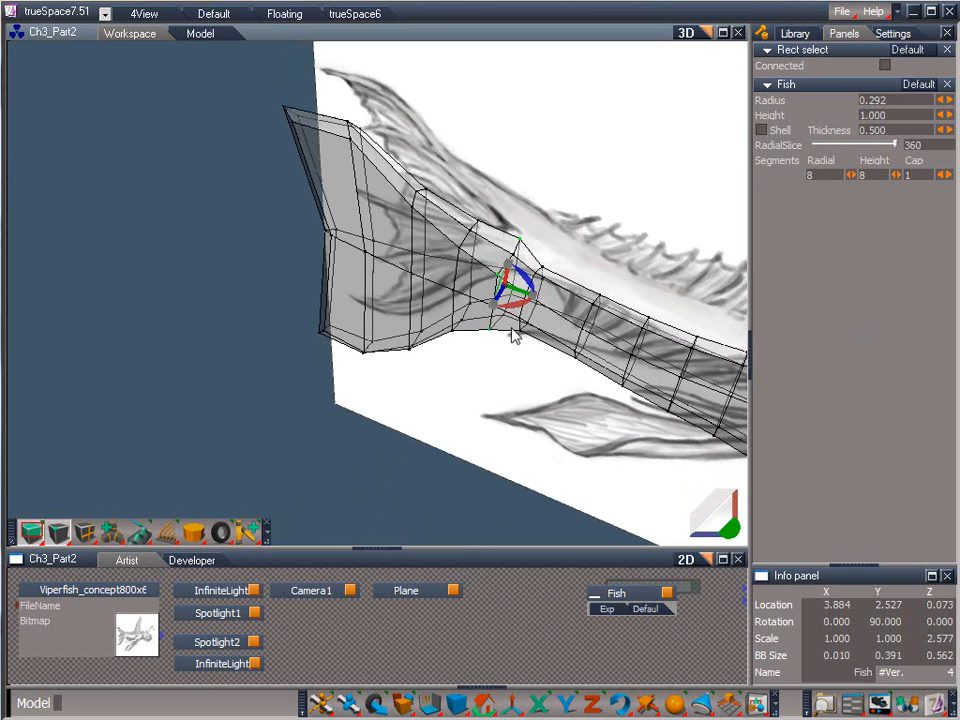
{"action": "left_click", "coordinate": [494, 304]}
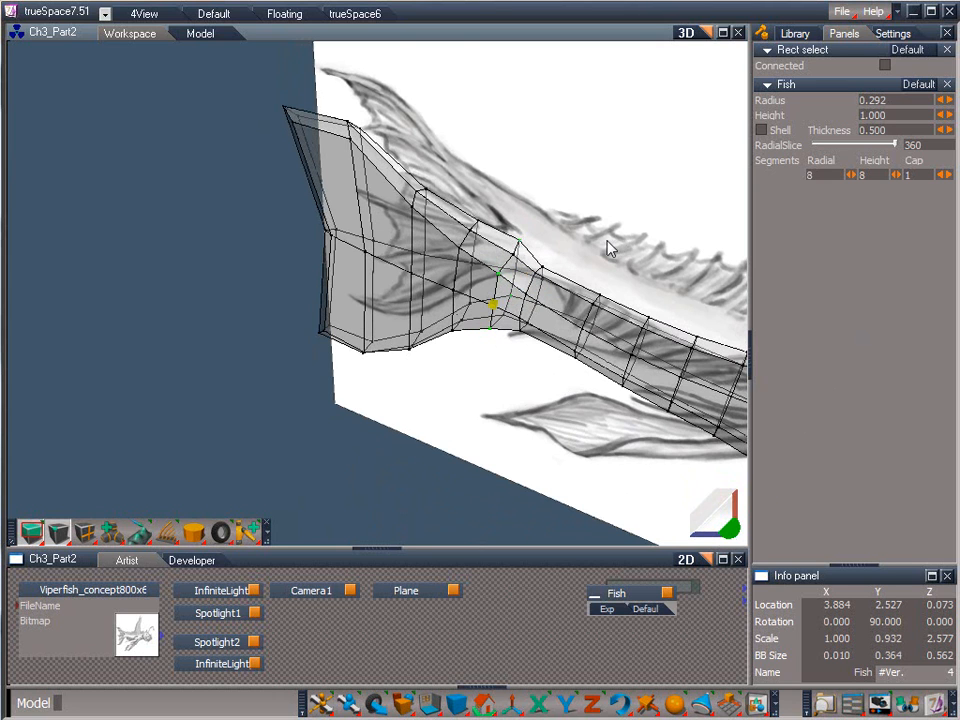
{"action": "left_click", "coordinate": [493, 306]}
Scale the four joint vertices to about 0.533 high along Z and raise the bottom pair to about Z -0.164.
{"action": "left_click_drag", "start_coordinate": [728, 526], "coordinate": [454, 646]}
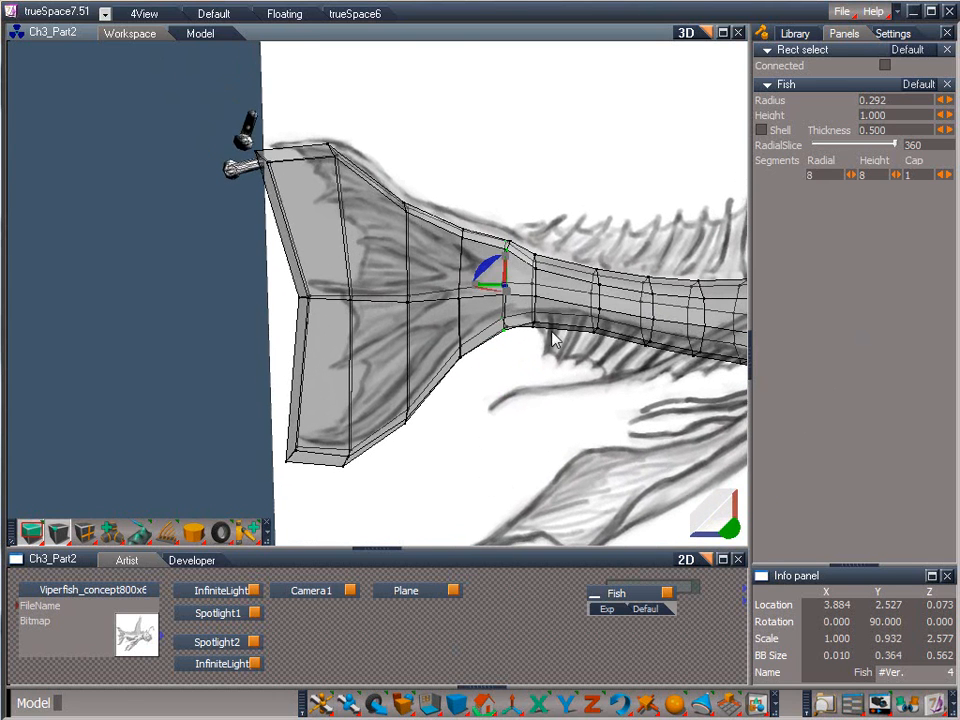
{"action": "left_click_drag", "start_coordinate": [509, 258], "coordinate": [511, 343]}
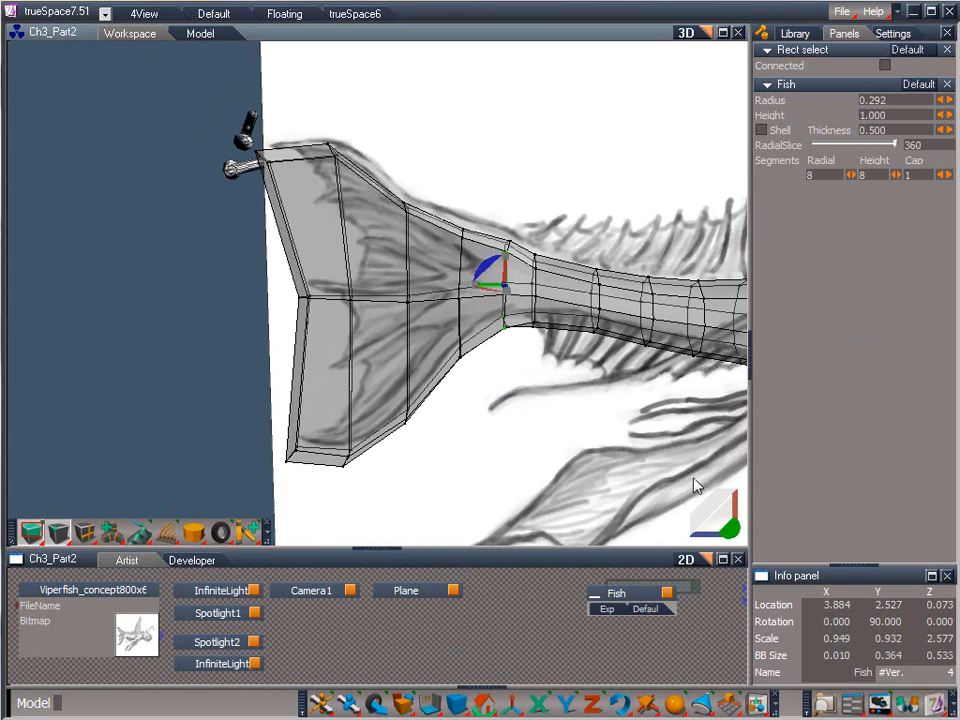
{"action": "left_click_drag", "start_coordinate": [731, 518], "coordinate": [676, 300]}
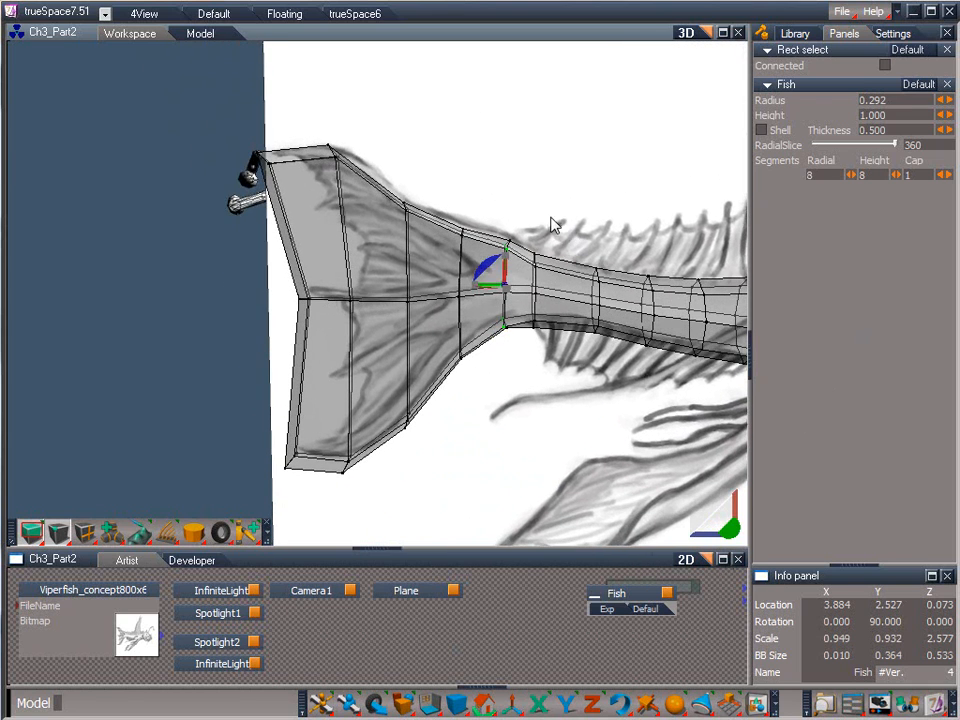
{"action": "left_click_drag", "start_coordinate": [545, 202], "coordinate": [499, 289], "text": "ctrl"}
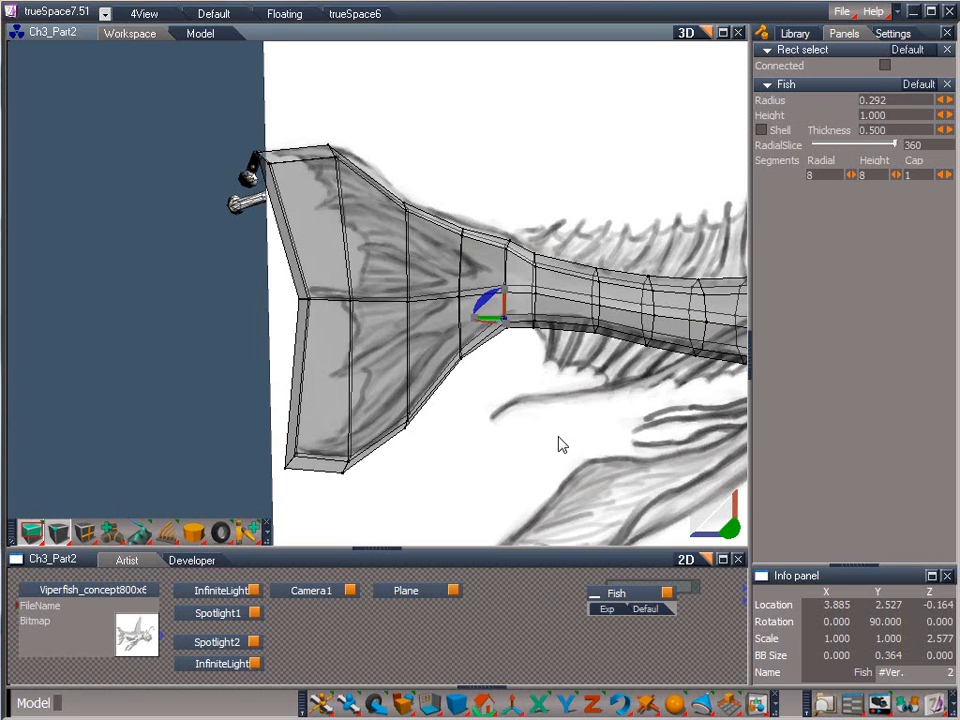
{"action": "left_click_drag", "start_coordinate": [530, 432], "coordinate": [605, 494]}
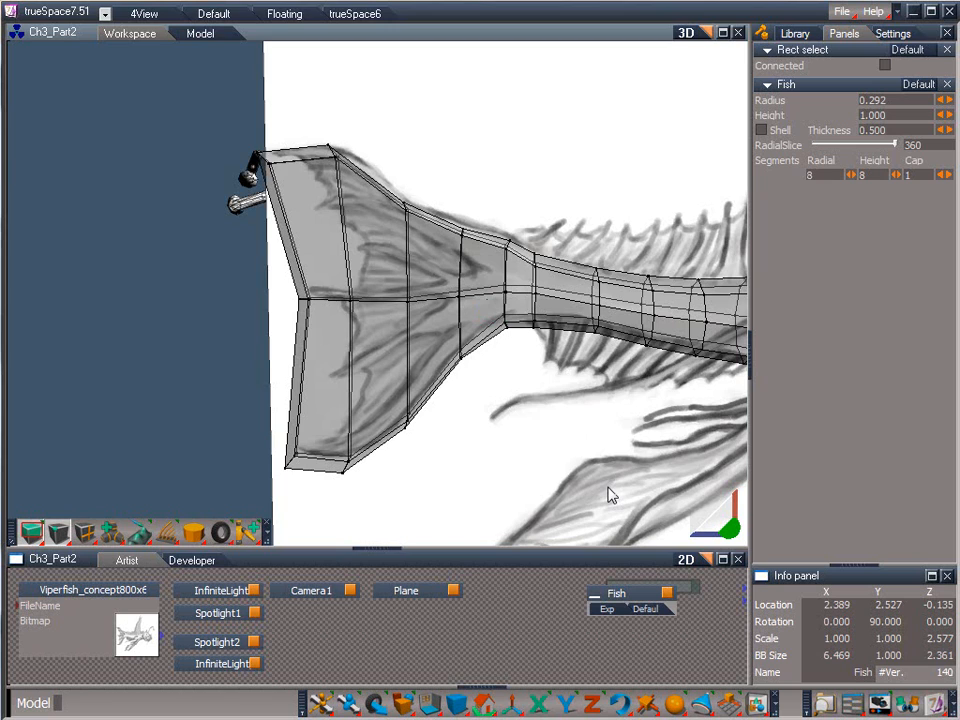